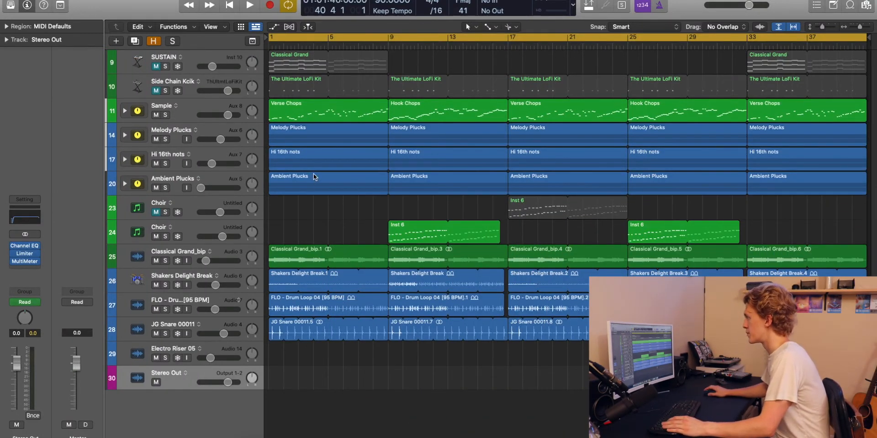
Step: Switch to YouTube and preview the "Dangerous Woman (A Cappella)" video around the 0:47 mark
scroll(316, 176, "up", 3)
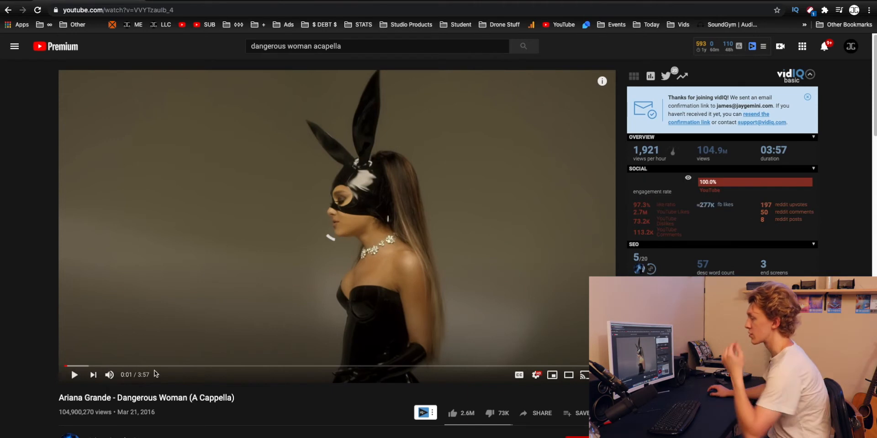
left_click(94, 365)
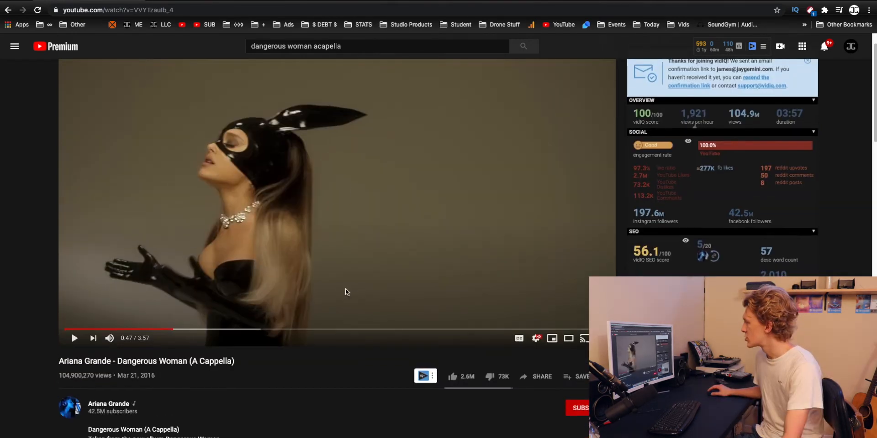
left_click(346, 290)
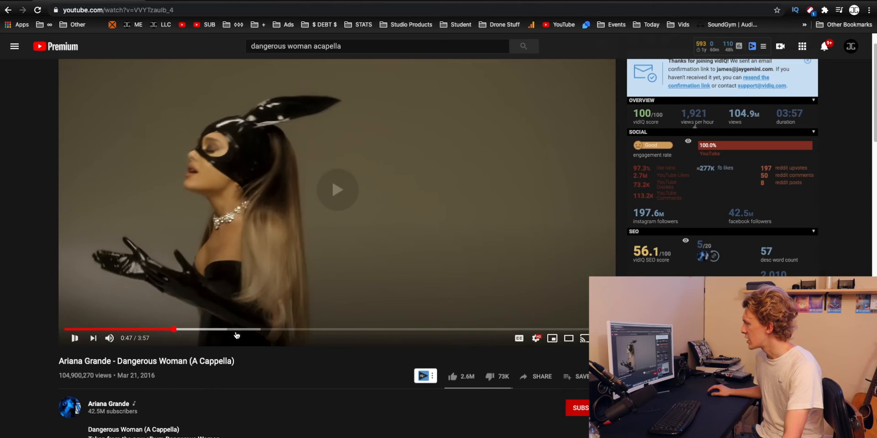
left_click(336, 293)
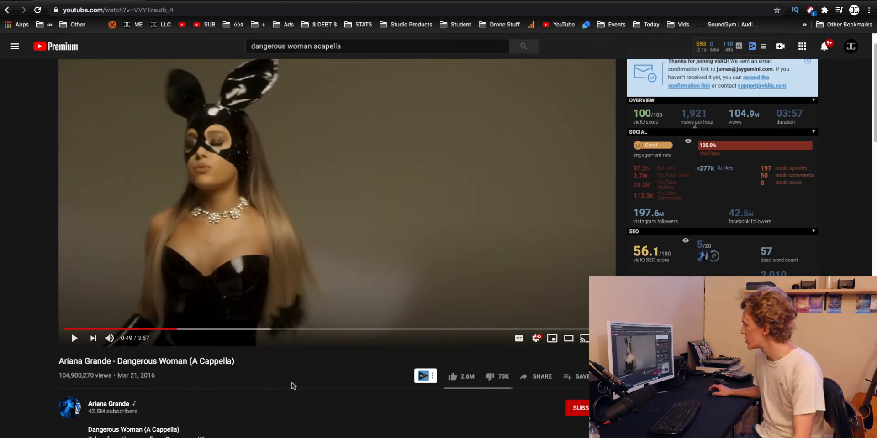
scroll(292, 386, "down", 2)
scroll(115, 162, "up", 4)
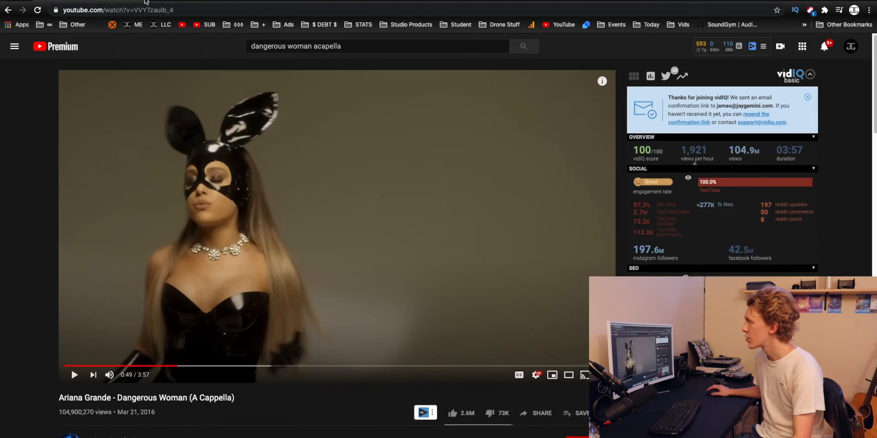
Step: Return to the Logic Pro project, expand the Sample track stack, select its Verse Chops track and play the arrangement
left_click(421, 418)
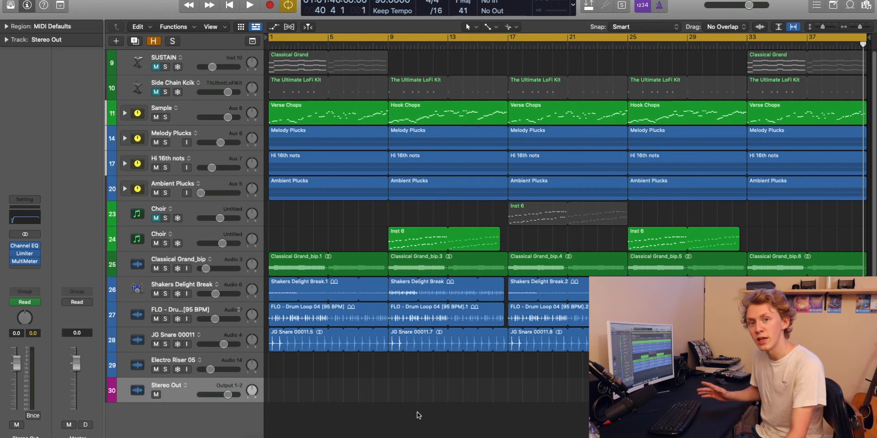
left_click(124, 113)
left_click(159, 139)
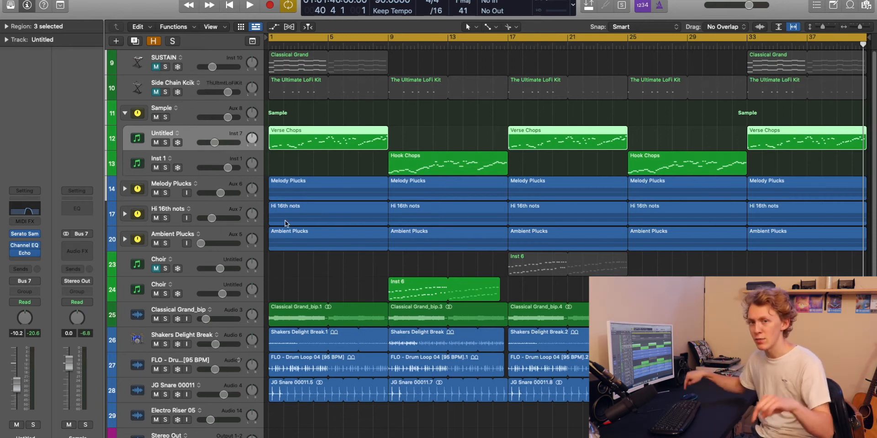
key("space")
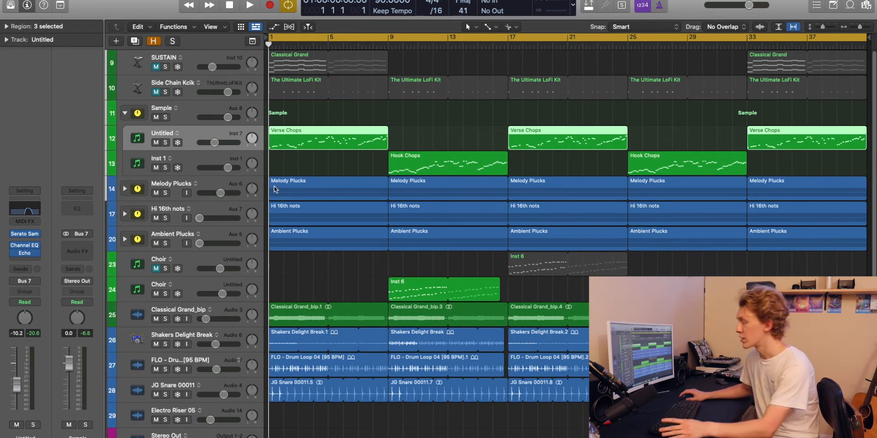
Step: Briefly solo the Verse Chops track, then inspect its Serato Sample and Channel EQ plug-ins, closing the EQ
left_click(165, 142)
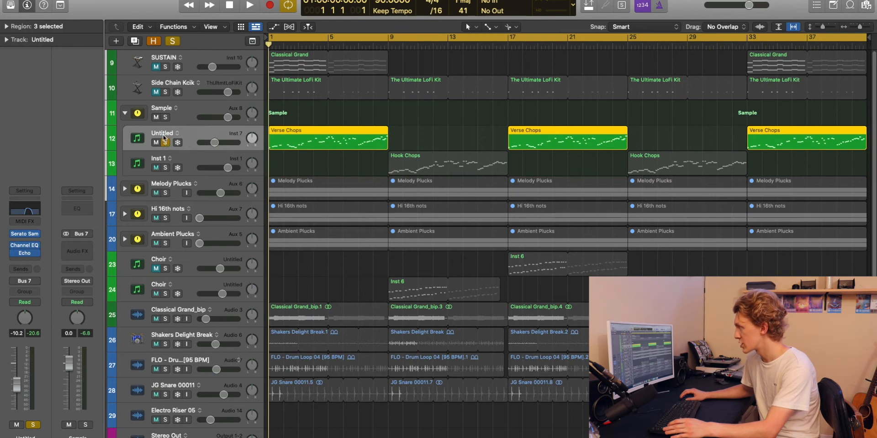
left_click(166, 143)
left_click(24, 234)
left_click(25, 249)
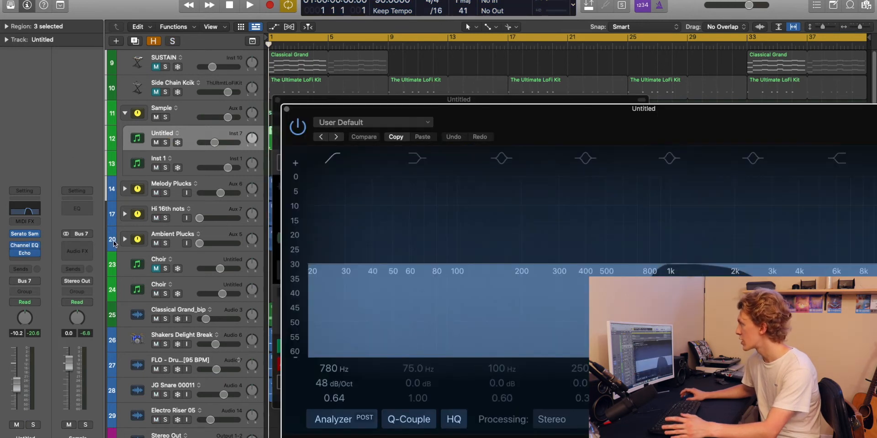
left_click(287, 109)
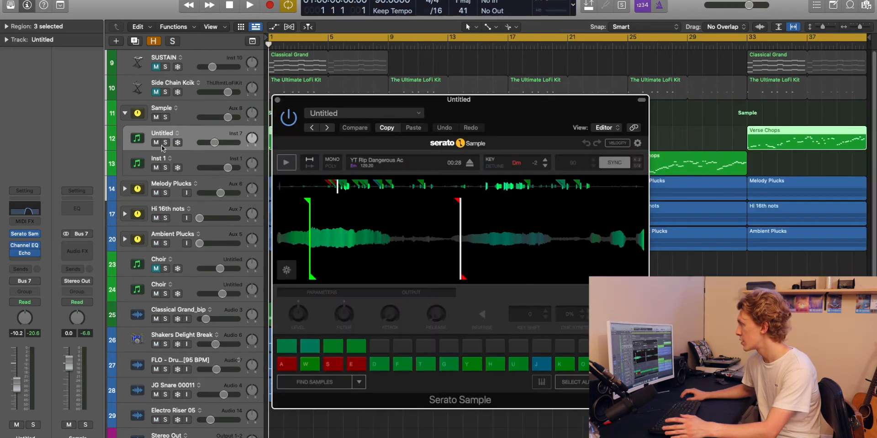
Step: Open Serato Sample on the Inst 1 track and arrange it side by side with the Untitled track's sampler window
left_click(179, 162)
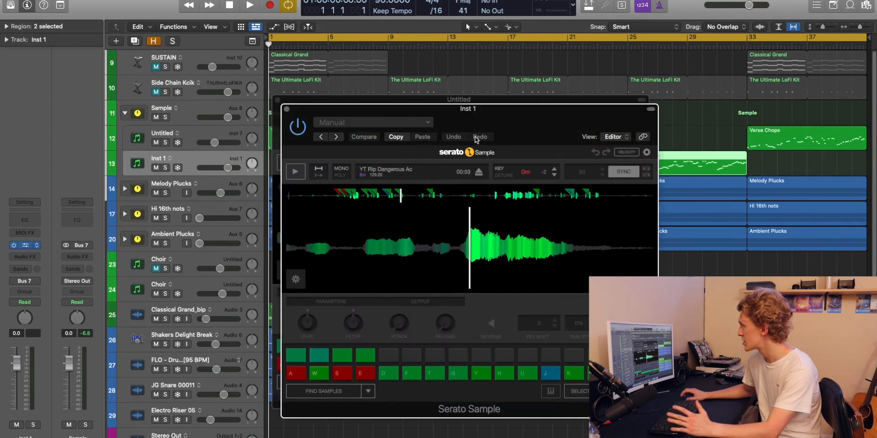
left_click_drag(473, 127, 543, 126)
left_click_drag(336, 108, 125, 88)
left_click_drag(565, 123, 649, 108)
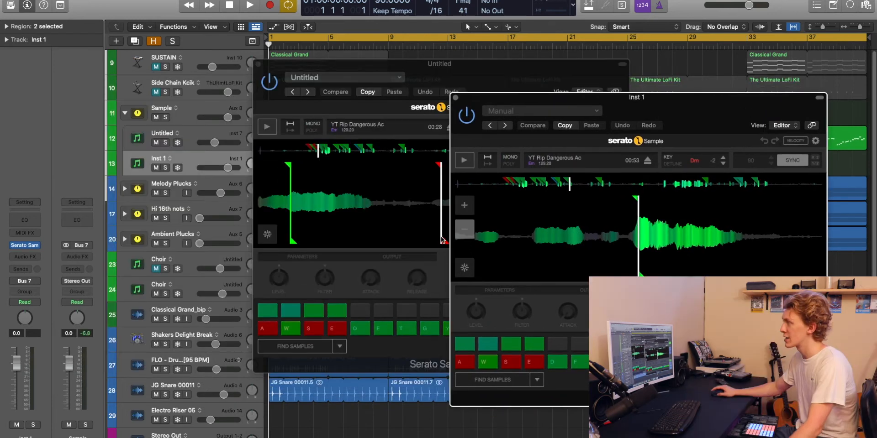
left_click_drag(444, 72, 391, 52)
left_click_drag(645, 114, 661, 64)
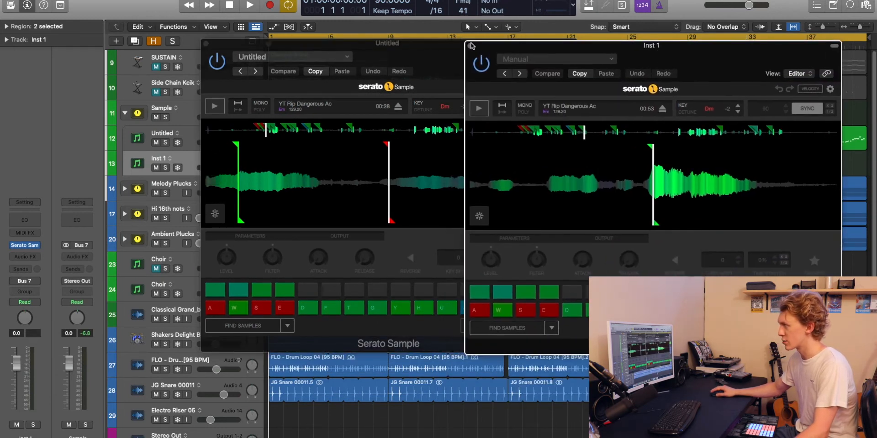
left_click_drag(424, 55, 368, 93)
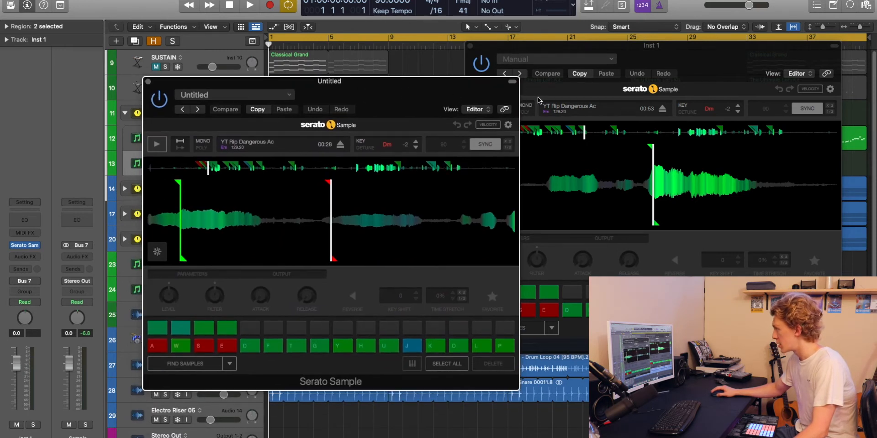
left_click_drag(646, 65, 642, 86)
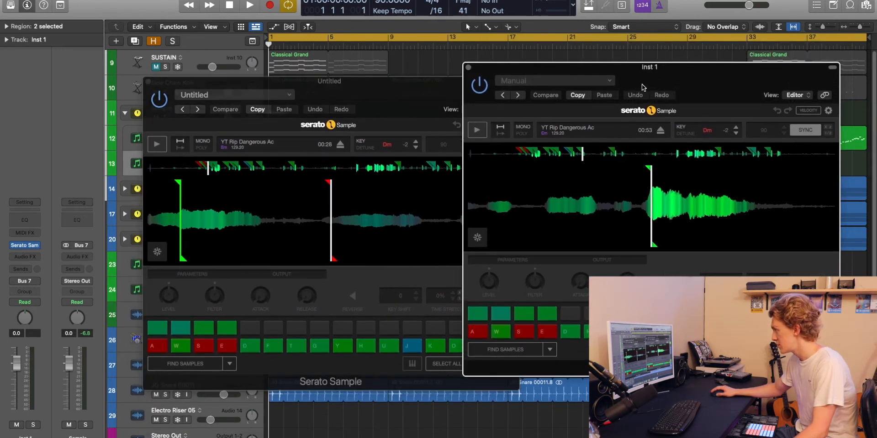
Step: Close the Untitled track's sampler window, inspect the Inst 1 sampler with the hook's chops, and close it
left_click(148, 82)
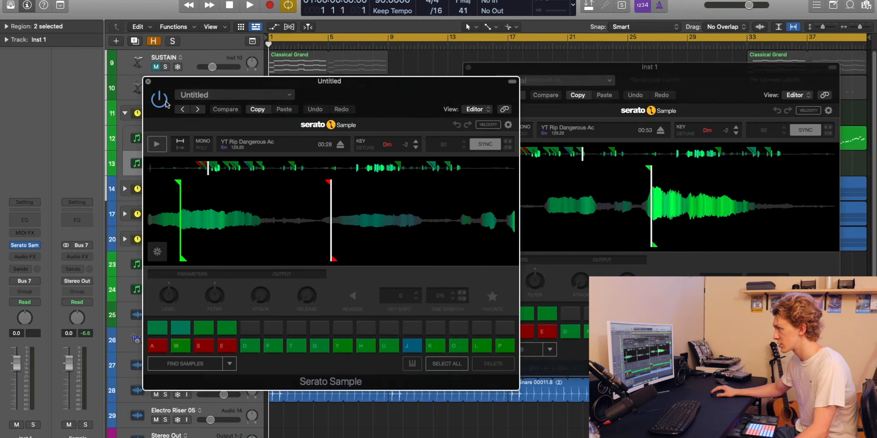
left_click(181, 133)
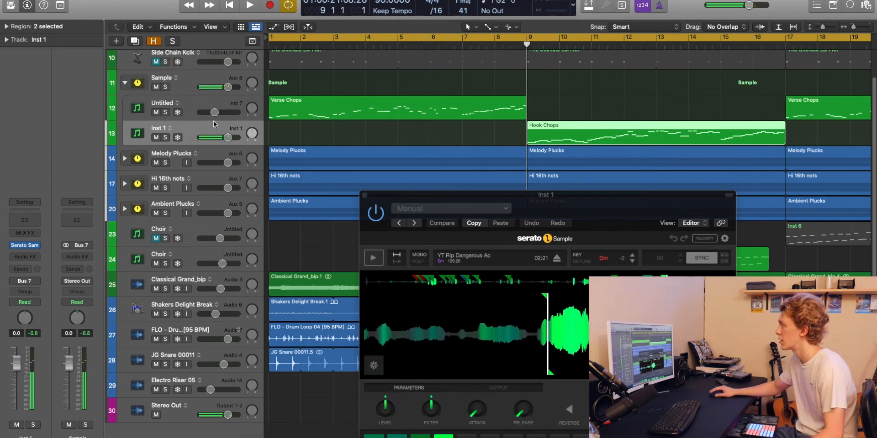
left_click_drag(575, 207, 498, 88)
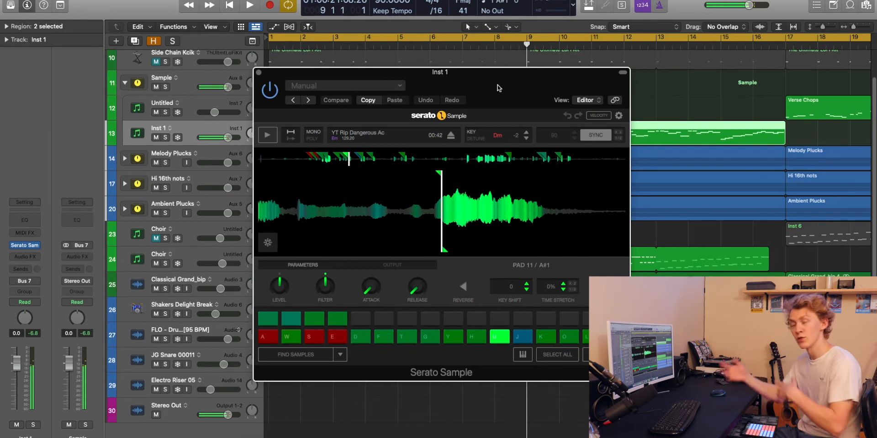
left_click(258, 72)
Step: View the first Verse Chops region's notes in the piano roll, then hide the editor
left_click(288, 104)
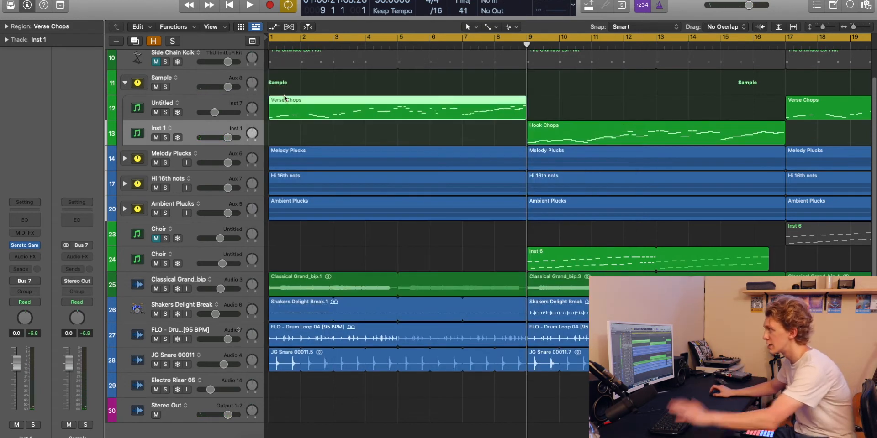
double_click(288, 105)
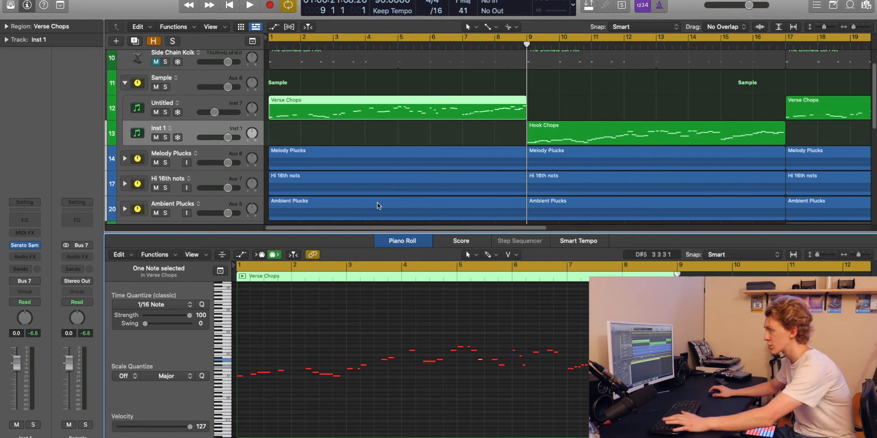
key("e")
Step: Set the cycle range from bar 9 to bar 17 around the first Hook Chops region and solo the Inst 1 track
key("c")
scroll(517, 117, "right", 5)
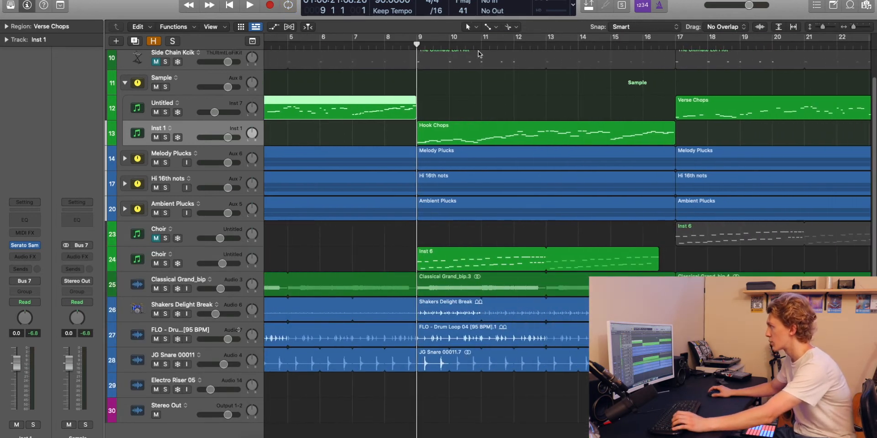
left_click(430, 38)
left_click_drag(417, 37, 674, 54)
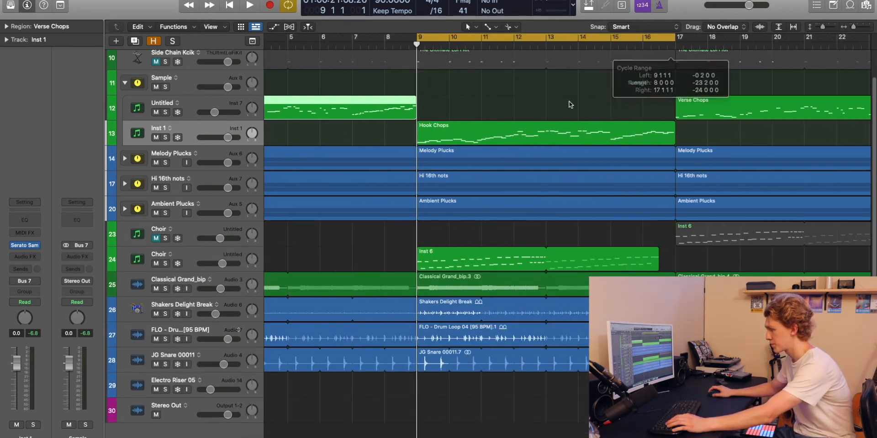
key("s")
Step: Show the Hook Chops region in the piano roll and play it through to the end of the region
key("e")
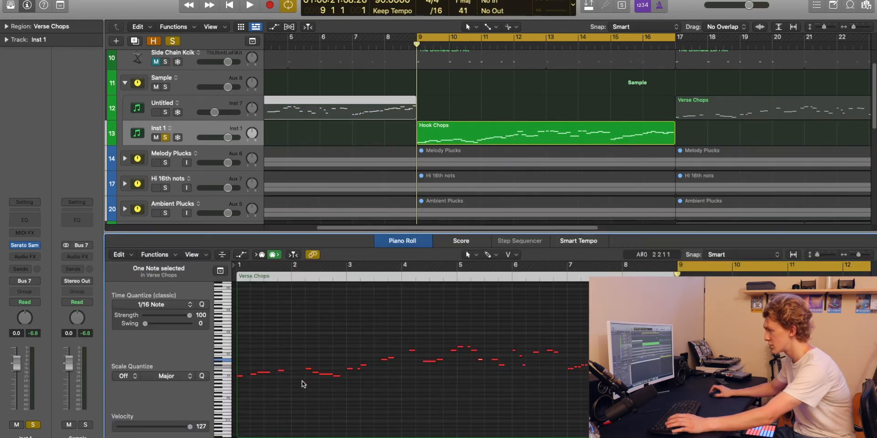
scroll(301, 381, "down", 1)
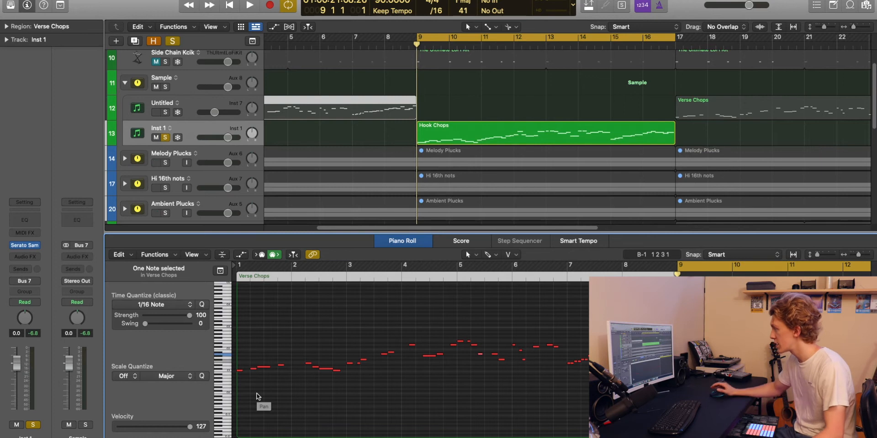
left_click(257, 397)
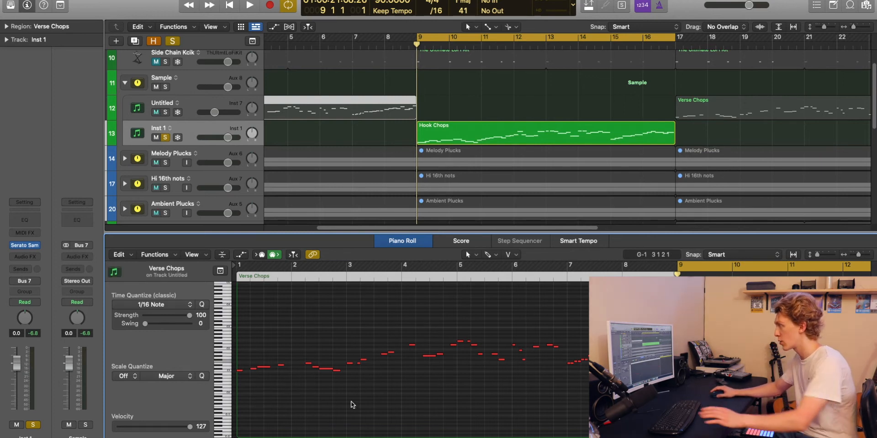
left_click(431, 143)
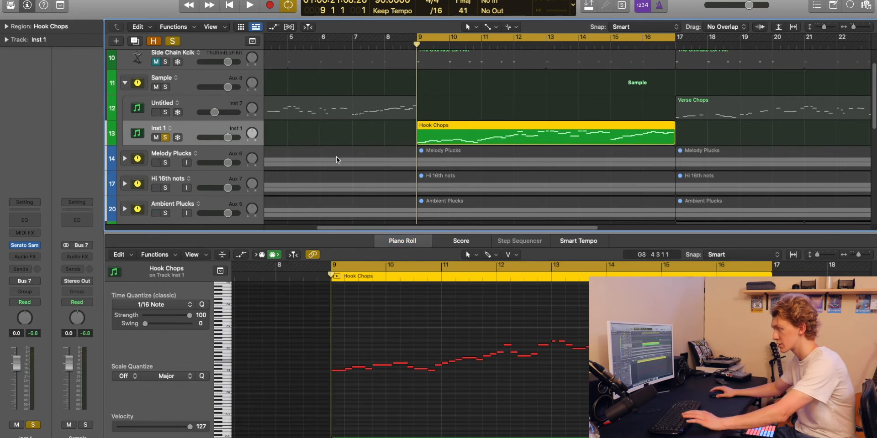
key("space")
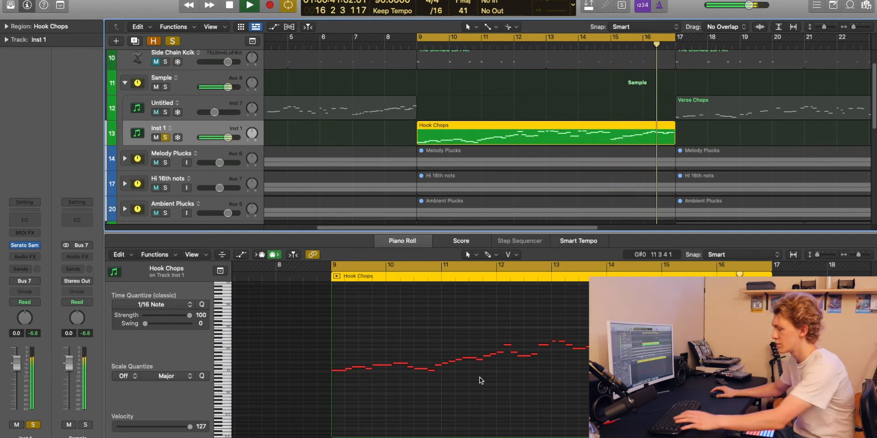
key("space")
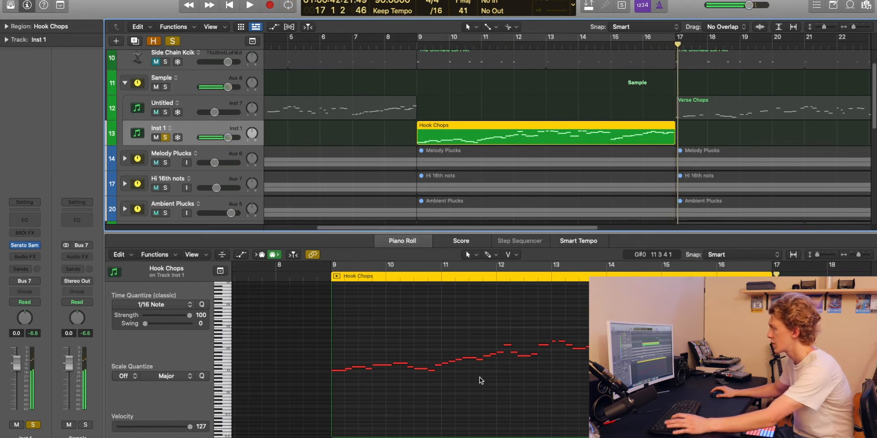
Step: Set the cycle range from bar 1 to bar 9 and select and solo the Untitled track with the Verse Chops
key("c")
scroll(347, 166, "left", 5)
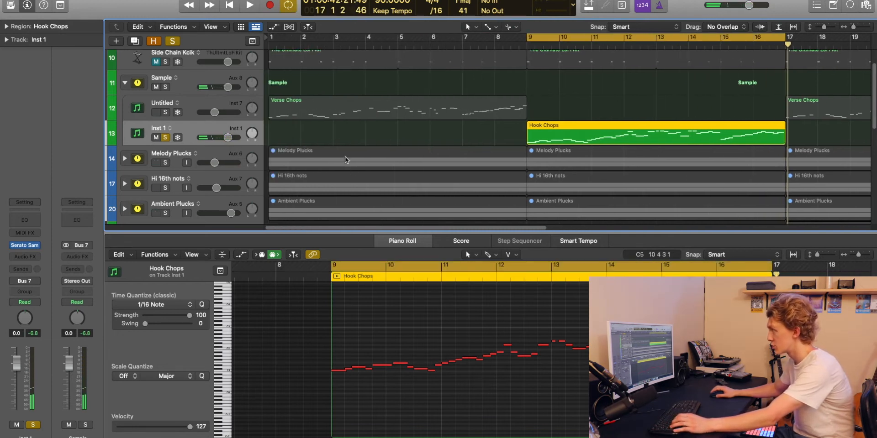
left_click_drag(276, 39, 526, 39)
key("Up")
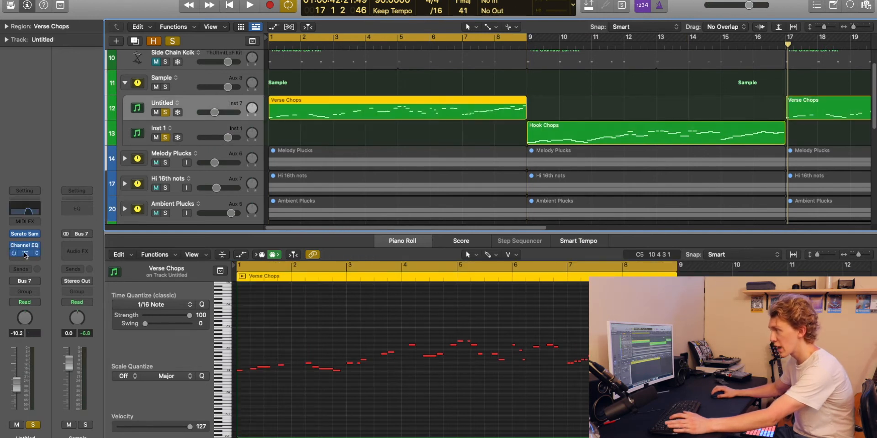
Step: Check the Channel EQ on the soloed Verse Chops track and audition its chops before clearing all solos
left_click(23, 245)
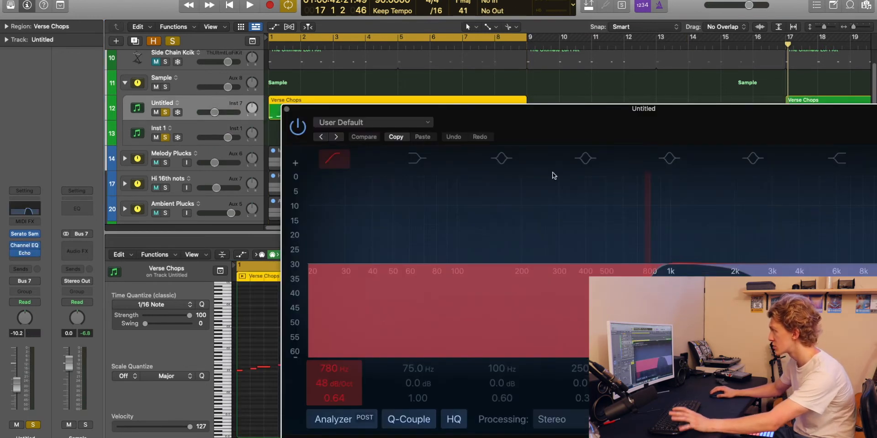
left_click_drag(610, 138, 521, 138)
left_click(140, 107)
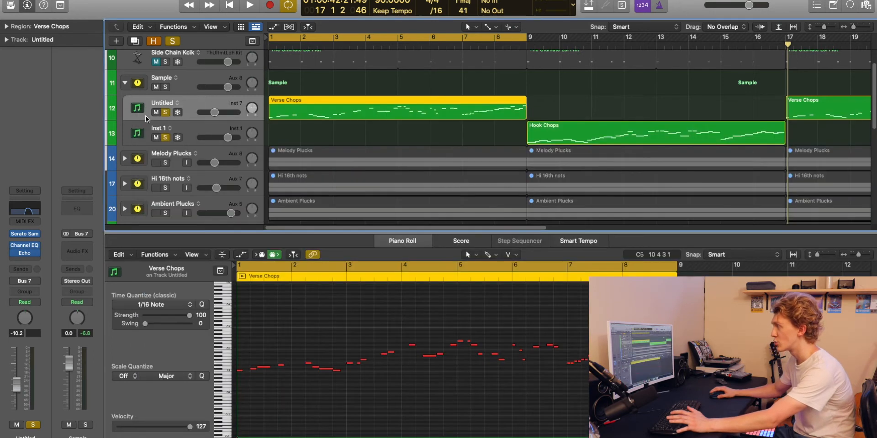
key("space")
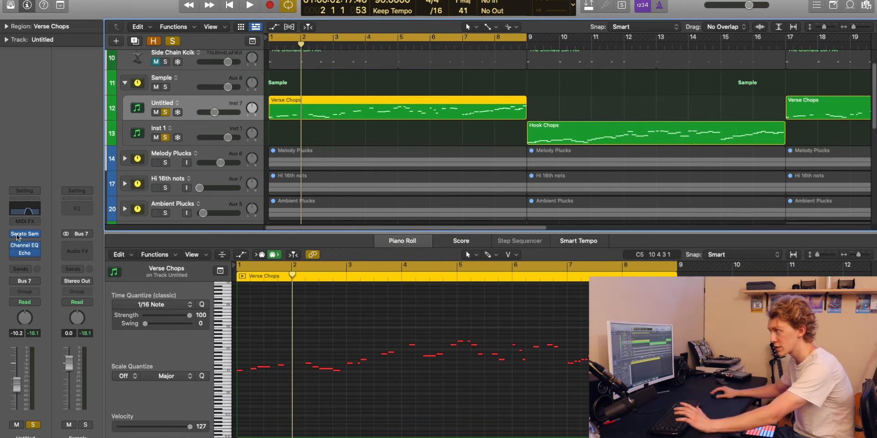
left_click(172, 43)
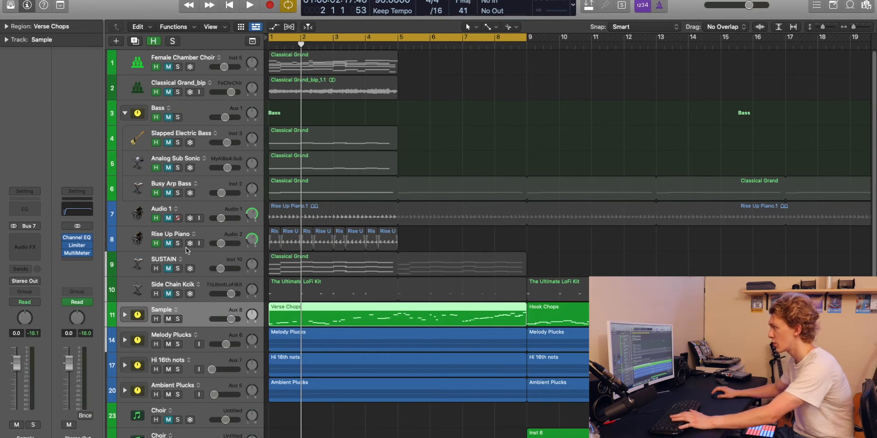
Step: Audition the soloed Audio 1 track with the Rise Up Piano.1 region, clear its solo, and hide the tracks marked as hidden
left_click(178, 218)
key("space")
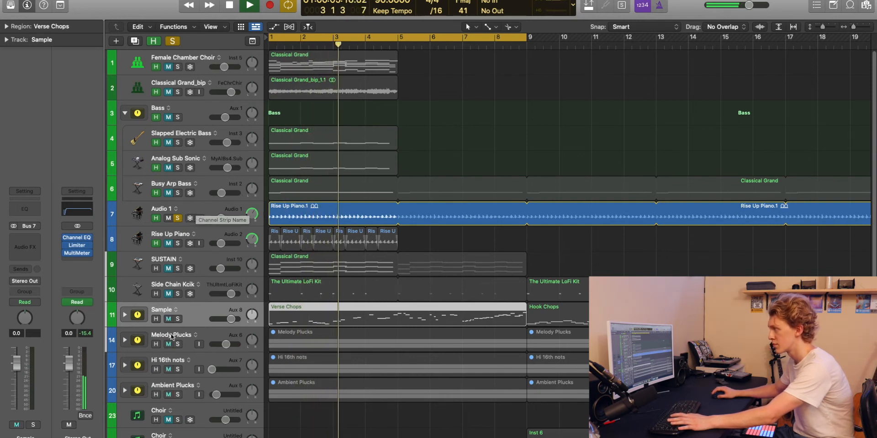
left_click(179, 219)
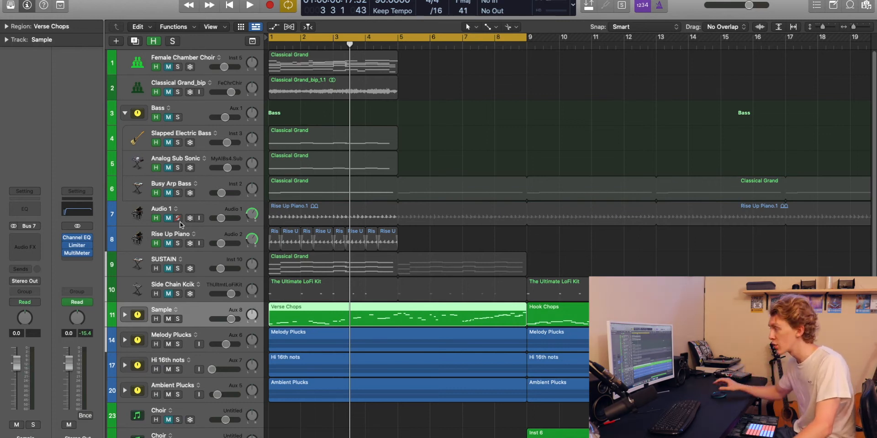
left_click(153, 41)
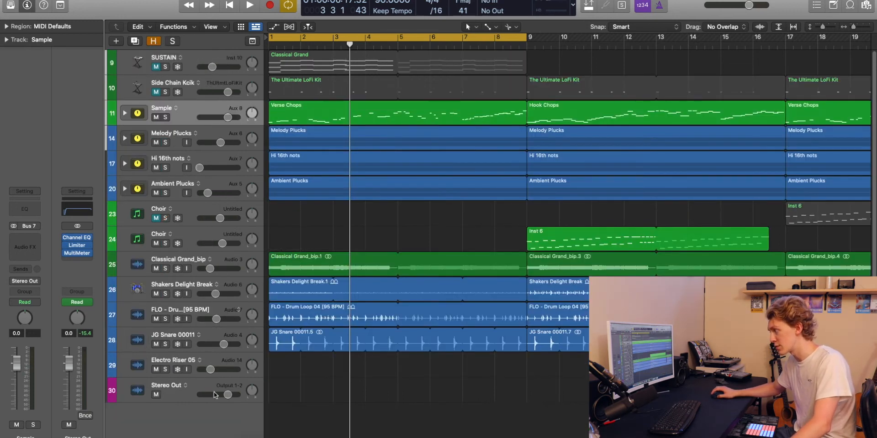
left_click(181, 398)
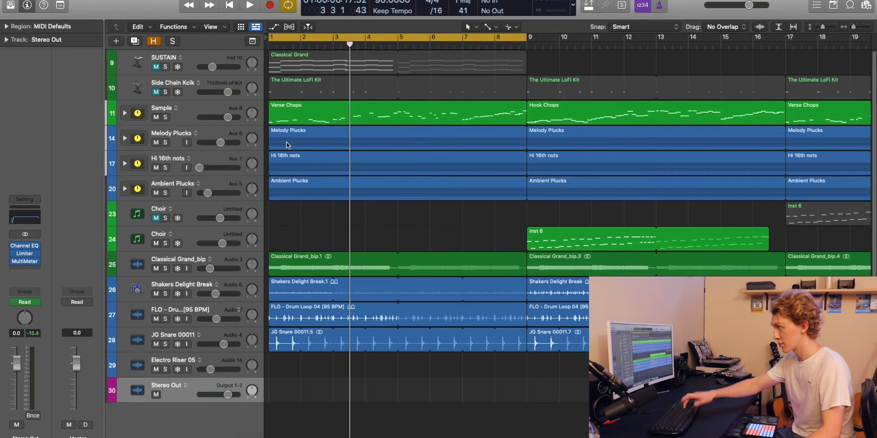
Step: Return the playhead to bar 1, reveal the hidden tracks, and solo the Bass stack with all three of its bass tracks
key("Return")
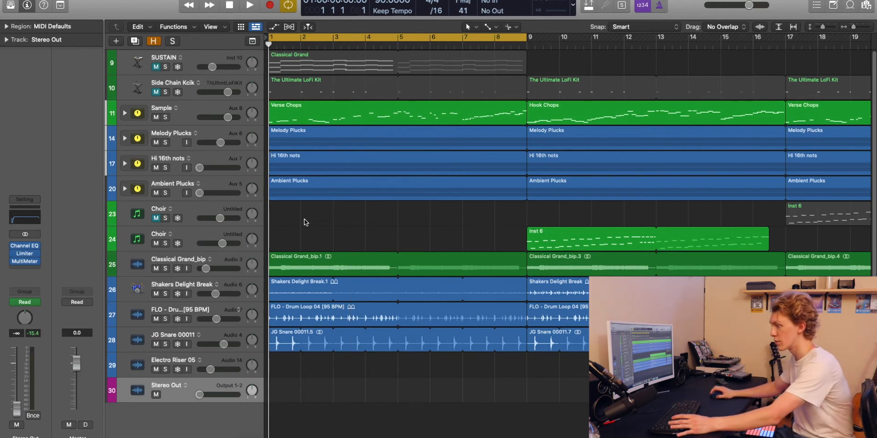
key("h")
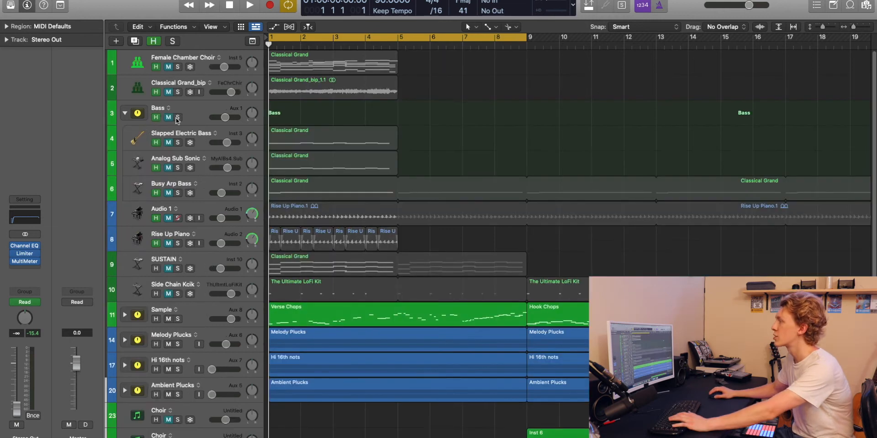
left_click(178, 117)
left_click_drag(177, 143, 177, 197)
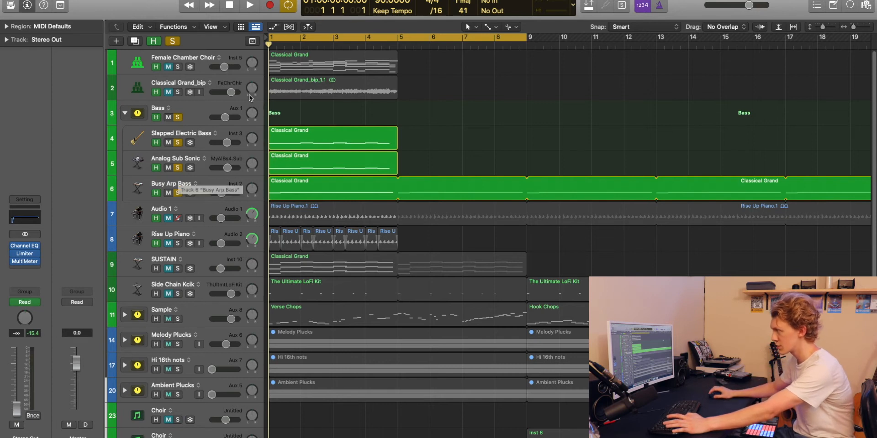
Step: Play the soloed bass layers together while checking the Slapped Electric Bass, Analog Sub Sonic and Busy Arp Bass tracks
key("space")
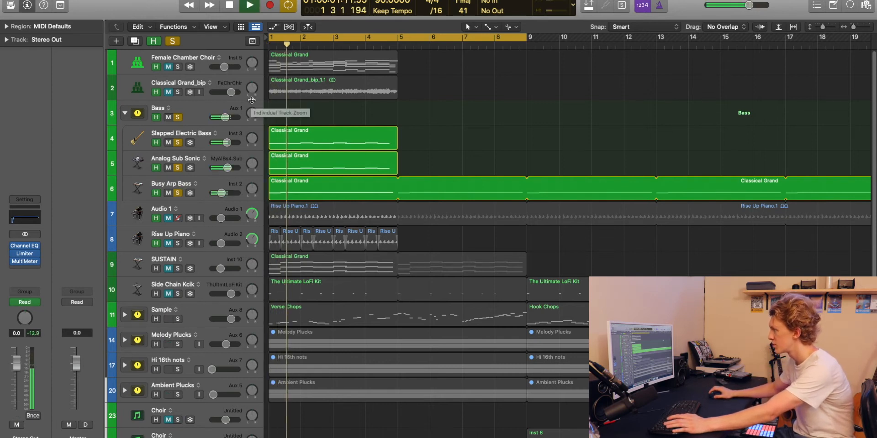
left_click(194, 134)
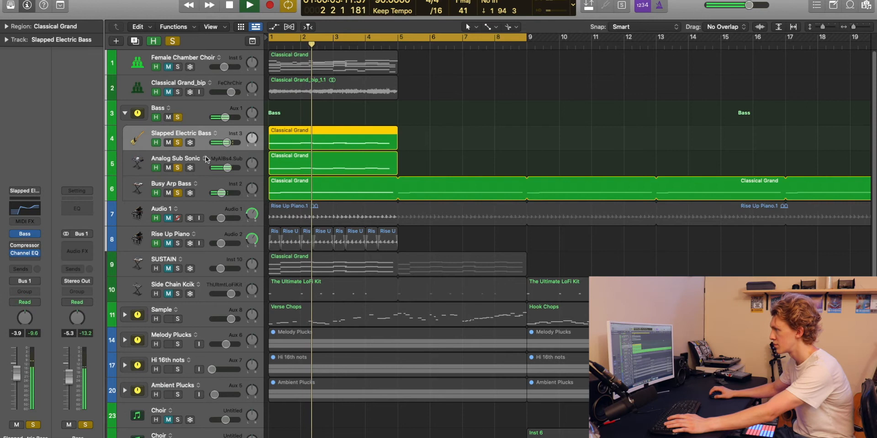
right_click(207, 158)
left_click(185, 166)
left_click(200, 173)
right_click(199, 185)
left_click(204, 184)
left_click(206, 185)
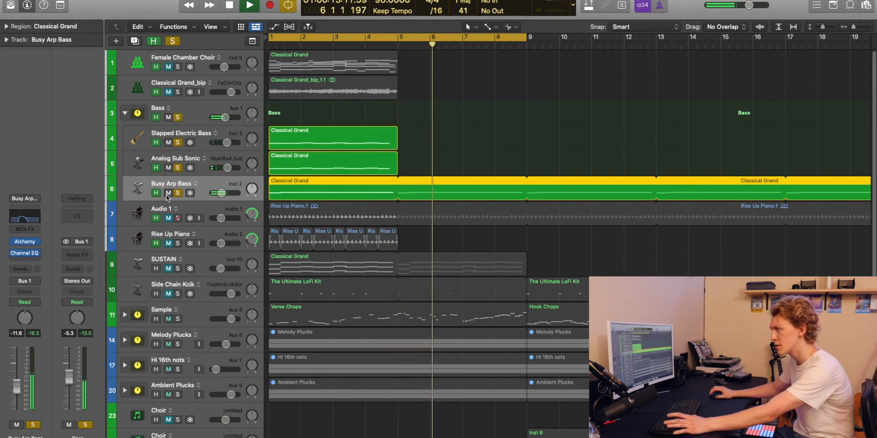
key("space")
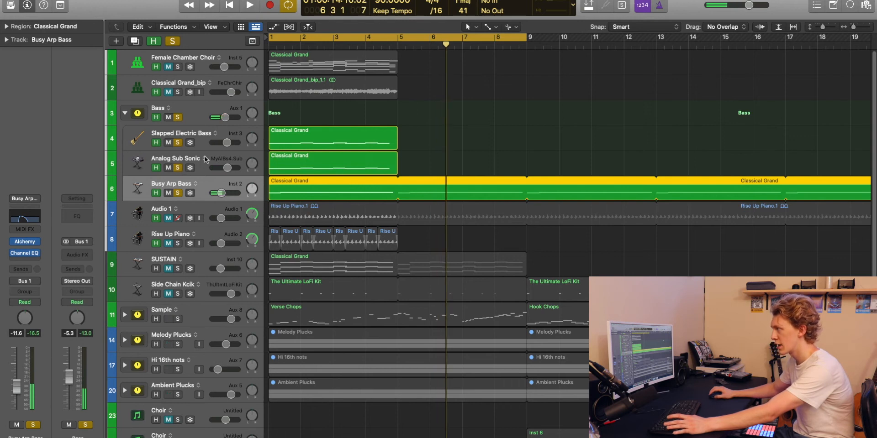
Step: Isolate the Slapped Electric Bass within the Bass stack and play it from bar 1
left_click(194, 166)
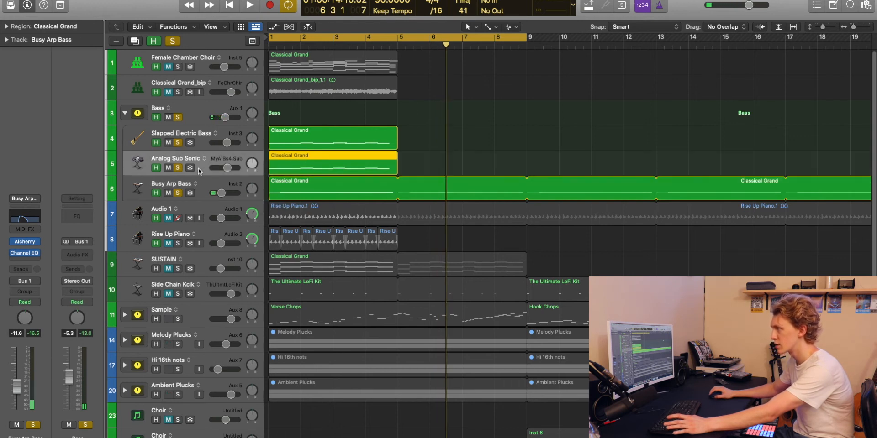
left_click(207, 145)
key("Return")
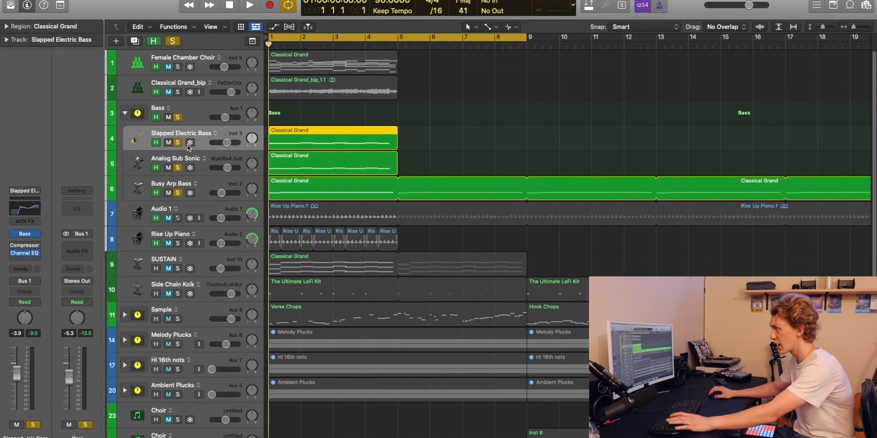
left_click(178, 118)
left_click(178, 169)
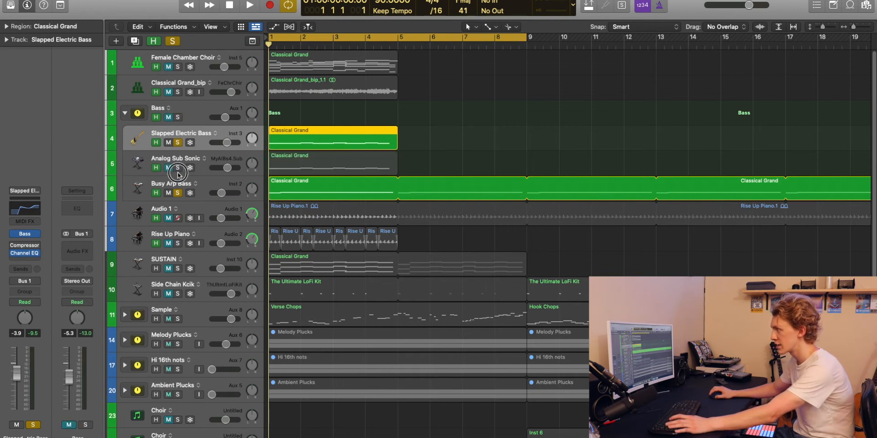
left_click(177, 193)
left_click(178, 119)
key("space")
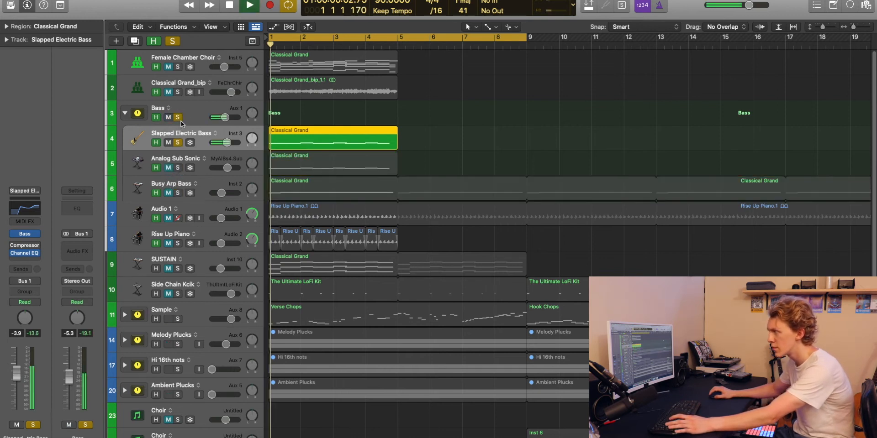
Step: Clear the solos on the Bass stack and Slapped Electric Bass, and collapse the stack
left_click(179, 118)
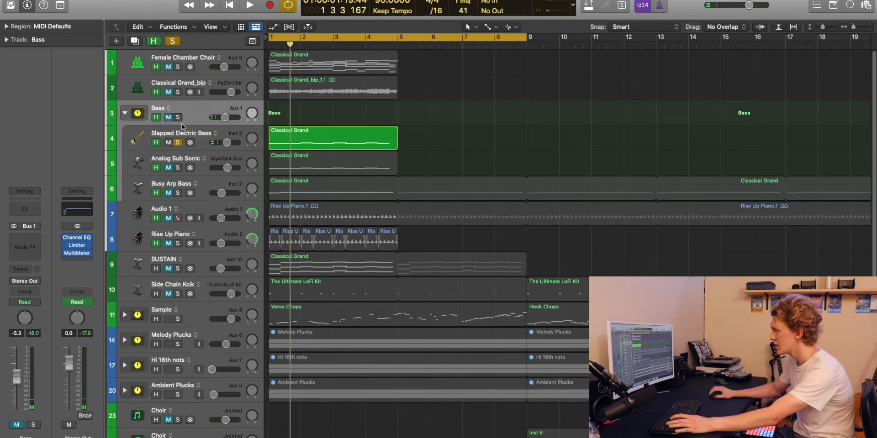
left_click(177, 143)
left_click(124, 113)
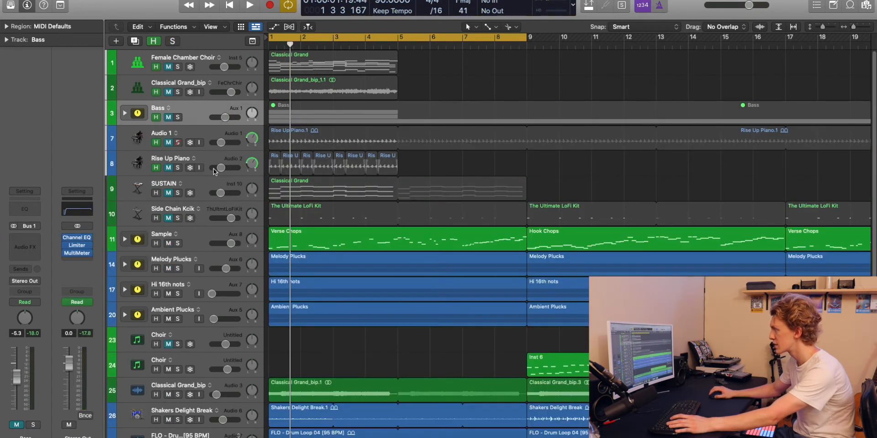
Step: Solo the Classical Grand_bip audio track above the Shakers Delight Break, audition it, and clear its solo
scroll(183, 299, "down", 5)
left_click(177, 258)
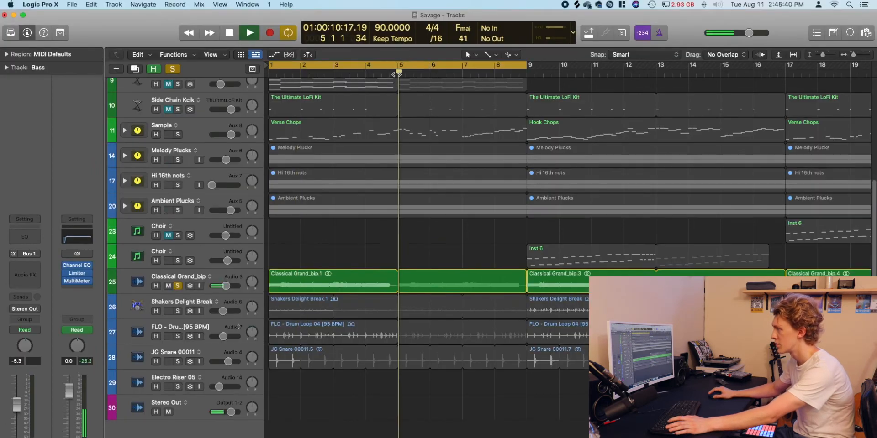
key("space")
left_click(177, 286)
Step: Toggle the hidden tracks on and off for comparison, leaving them hidden in the arrangement
scroll(301, 197, "up", 4)
scroll(301, 198, "up", 2)
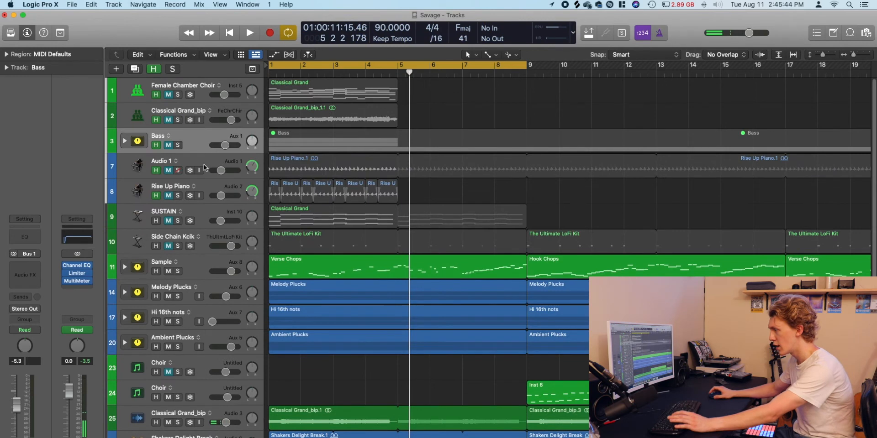
key("h")
key("h")
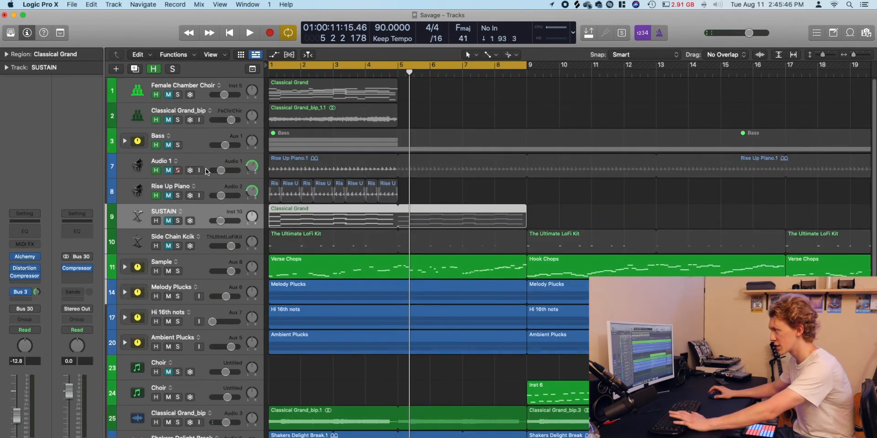
key("h")
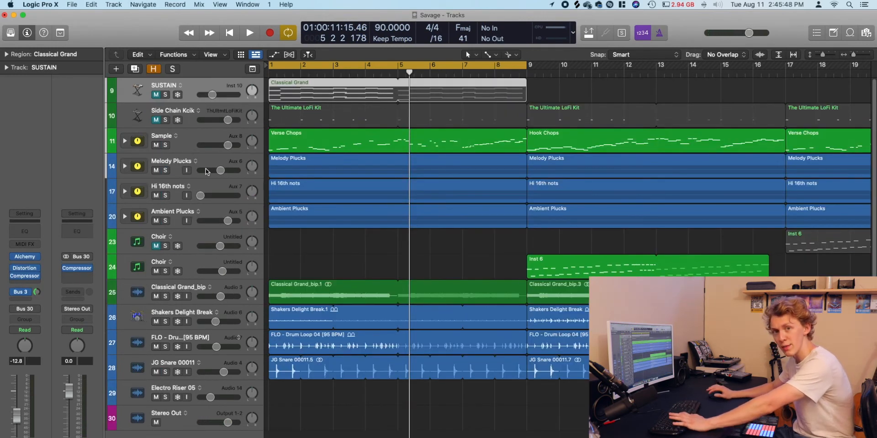
key("h")
key("h")
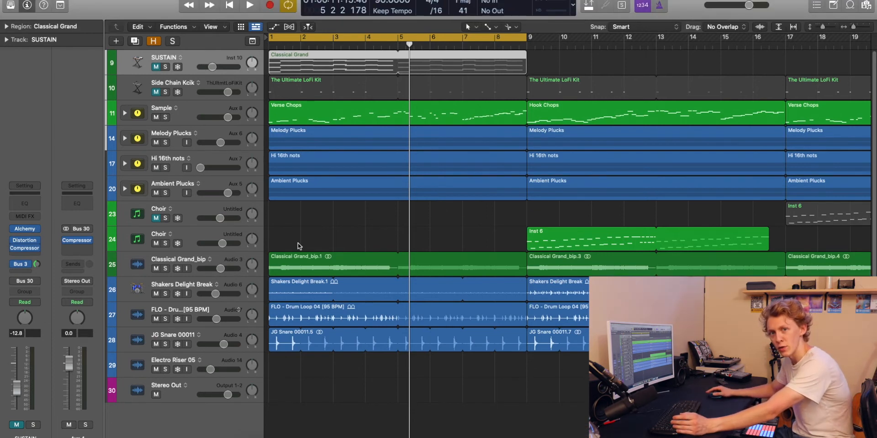
Step: Reveal and solo Female Chamber Choir, open its Classical Grand region in the piano roll, and play it
left_click(178, 400)
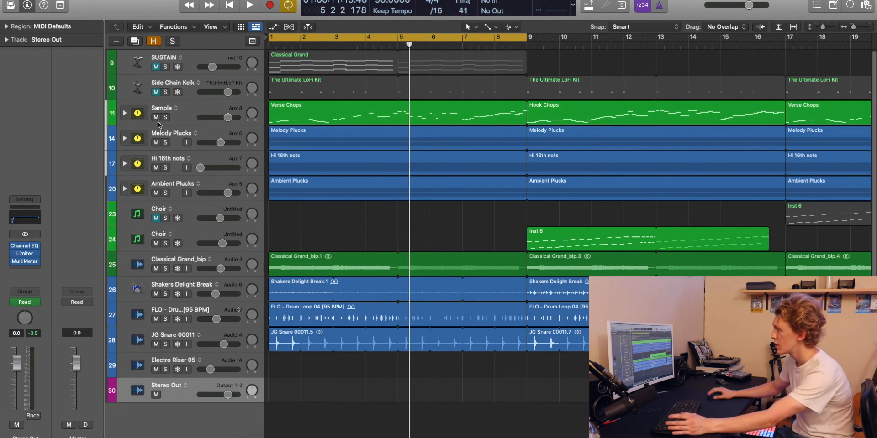
left_click(177, 120)
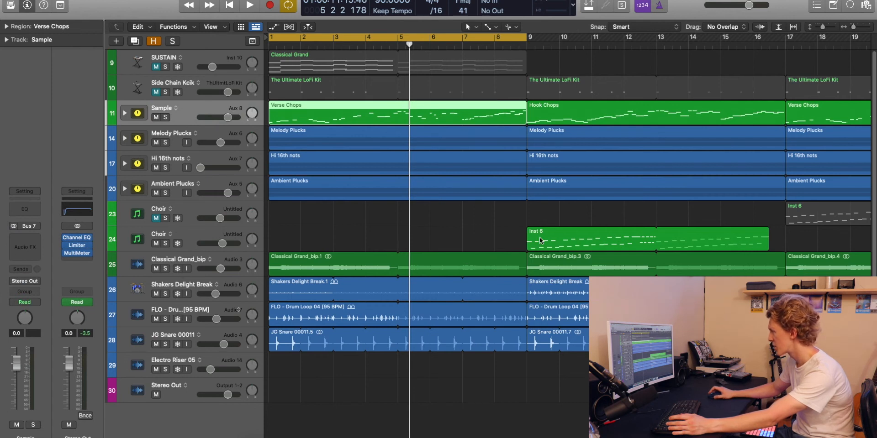
left_click(177, 67)
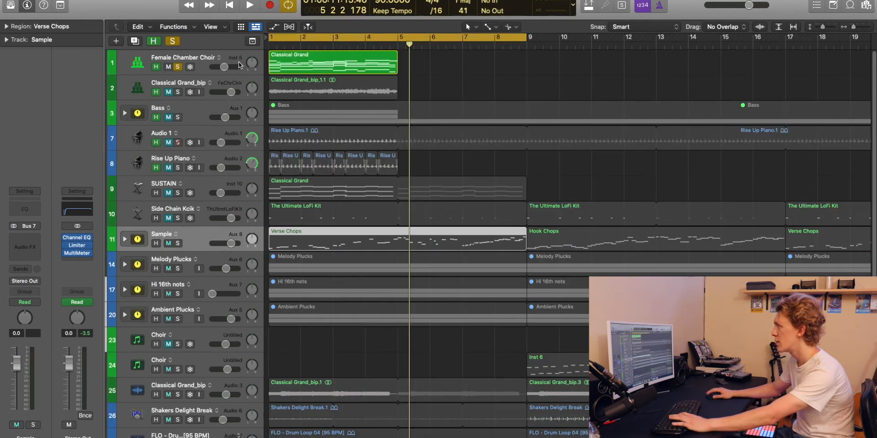
double_click(289, 69)
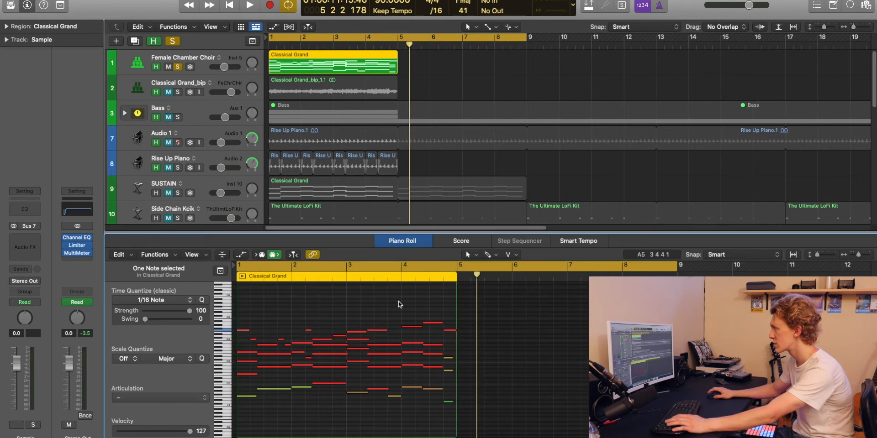
key("space")
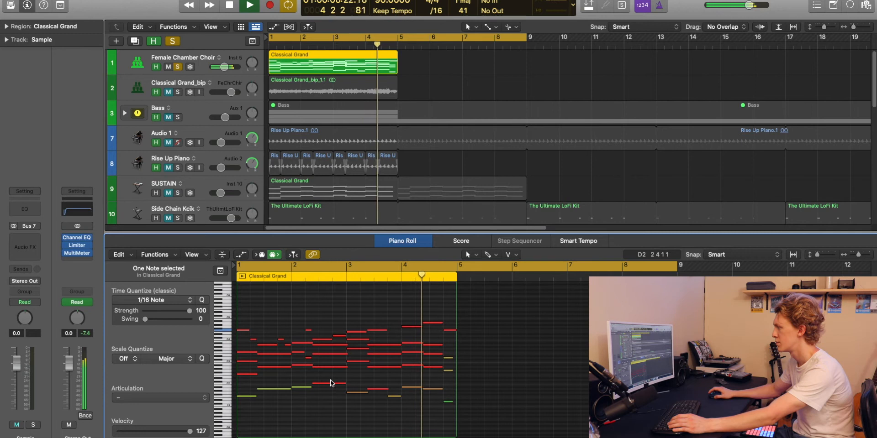
key("space")
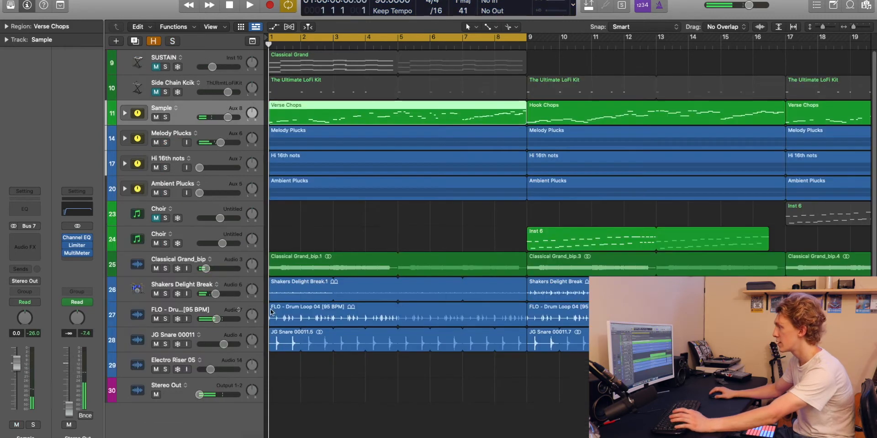
Step: Check the channel strips of the FLO drum loop and JG Snare 00011 tracks
left_click(171, 312)
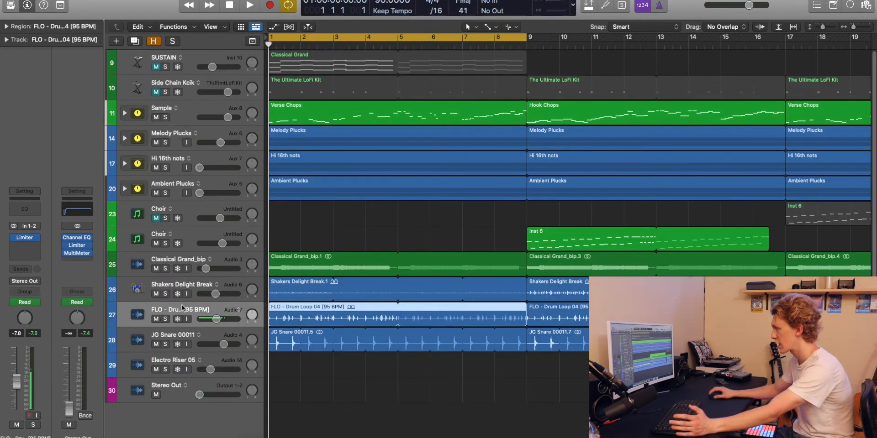
left_click(173, 336)
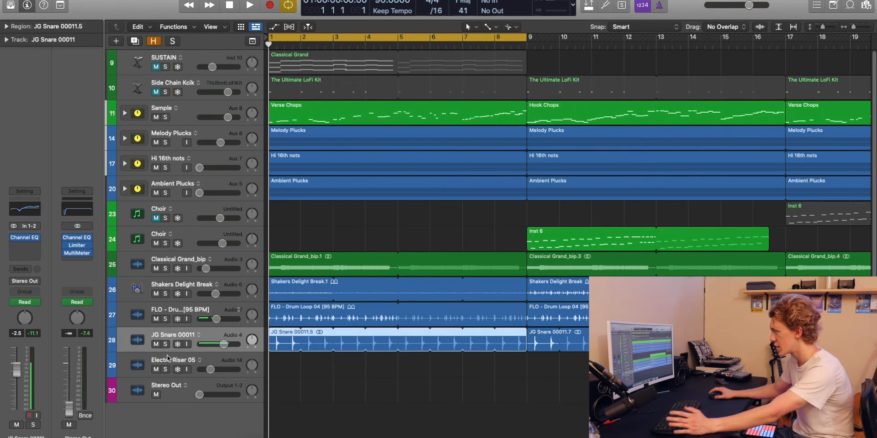
scroll(141, 350, "down", 1)
Step: Solo the Choir track with the Inst 6 region at bar 9, open its Serato Sample instrument, and move the playhead to mid-bar 5
left_click(172, 237)
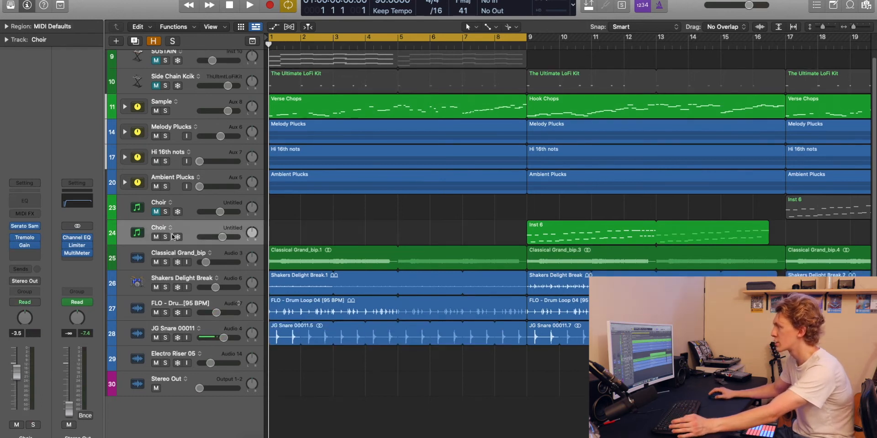
left_click(165, 237)
mouse_move(20, 229)
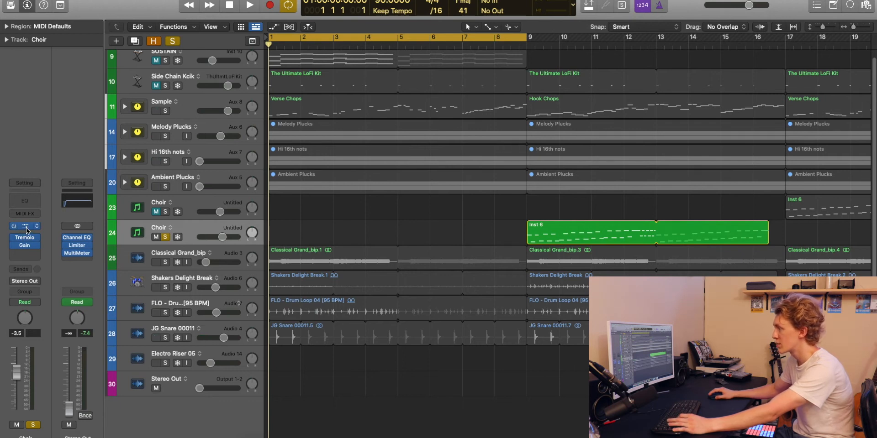
left_click(26, 226)
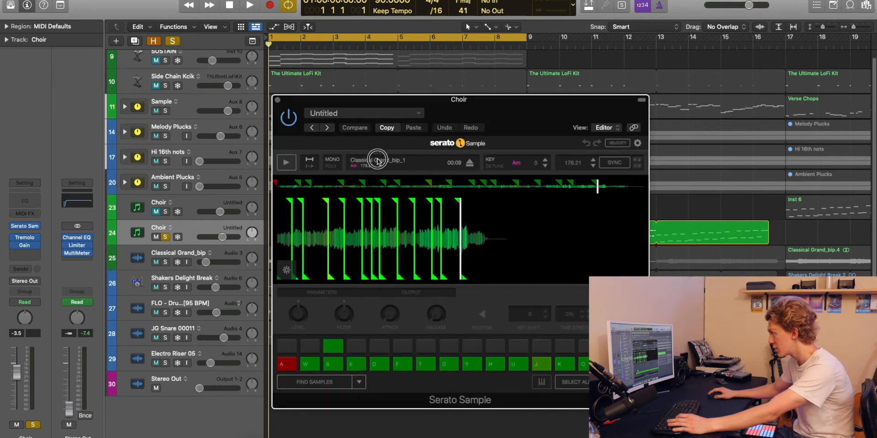
left_click(414, 46)
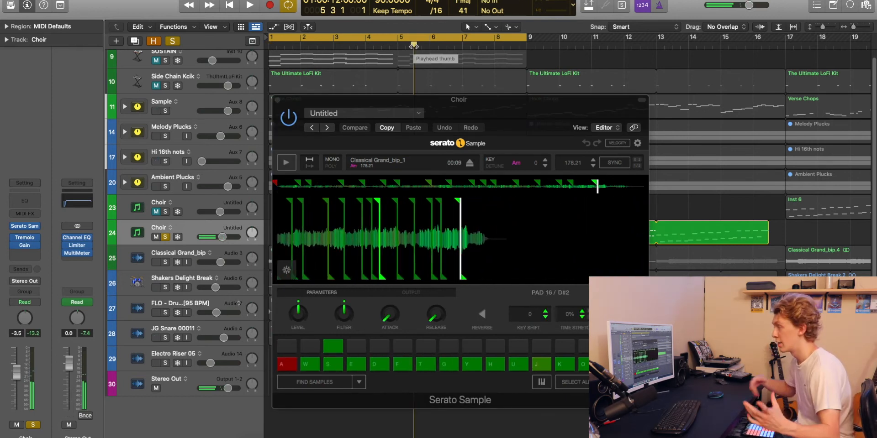
scroll(414, 45, "up", 1)
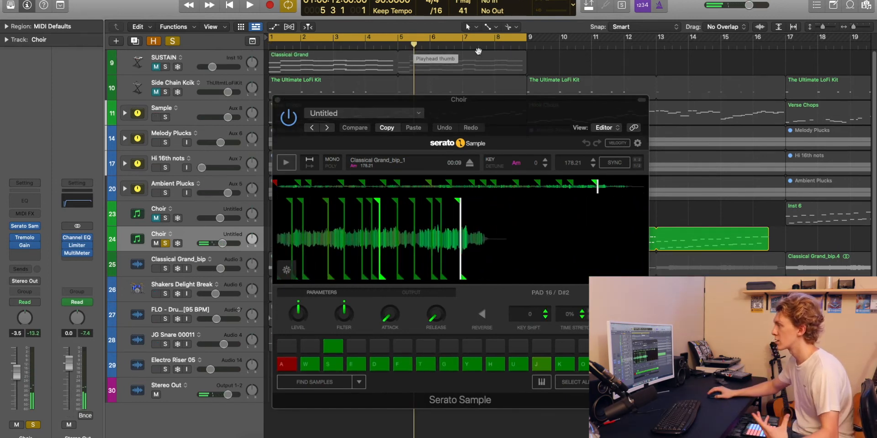
Step: Close the Serato Sample window, unsolo the Choir track and select the Stereo Out track
left_click(274, 108)
left_click(277, 99)
left_click(162, 244)
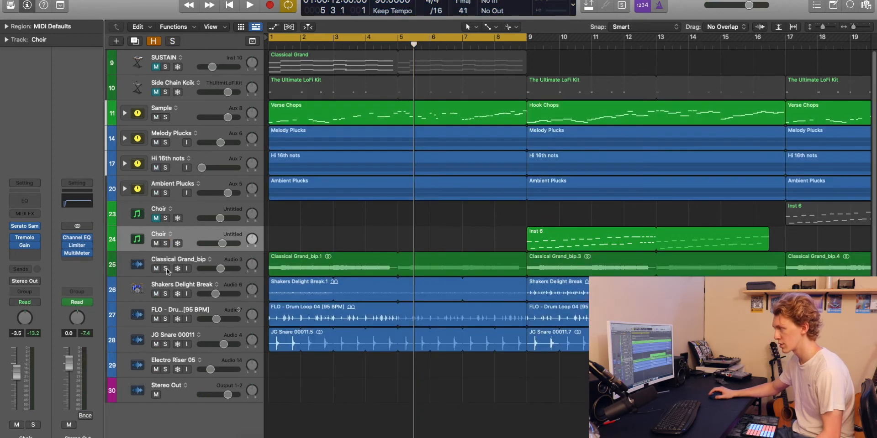
left_click(180, 398)
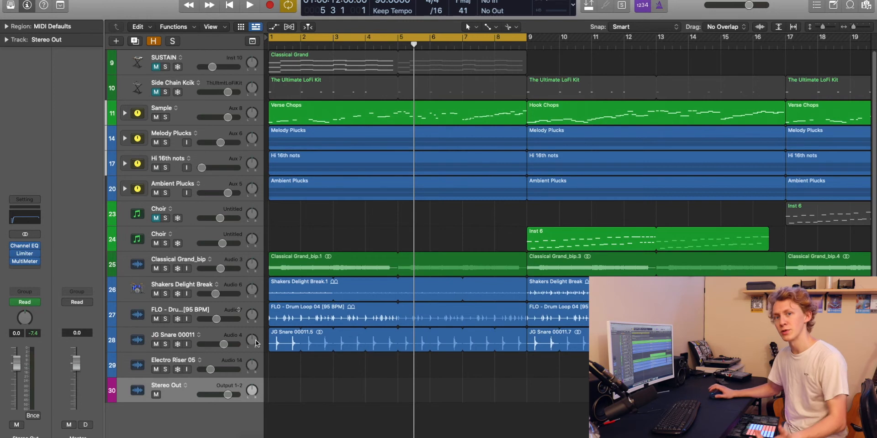
left_click(295, 246)
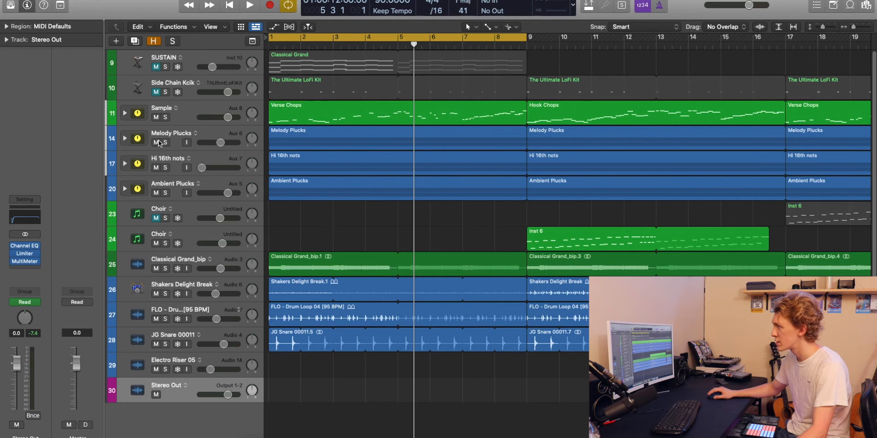
Step: Mute Melody Plucks, Hi 16th nots and Ambient Plucks, and play the beat from the beginning without them
left_click_drag(158, 143, 160, 207)
key("Return")
key("space")
left_click(840, 5)
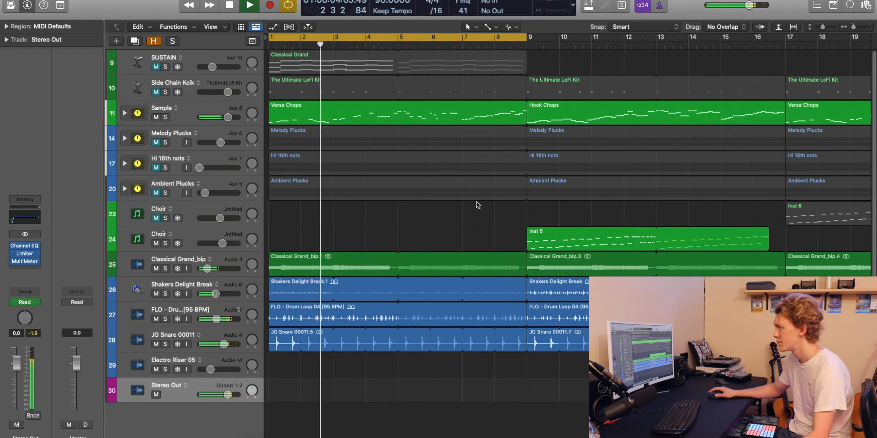
key("space")
Step: Turn off cycle mode, play the section from bar 9, and return the playhead to the beginning
key("c")
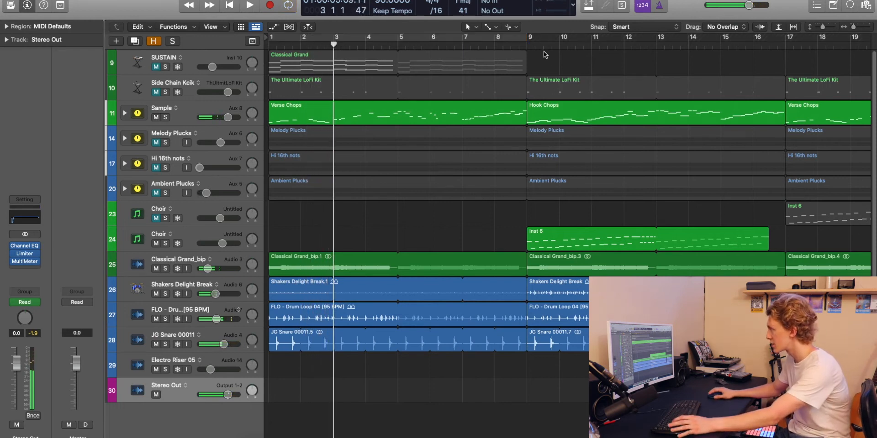
left_click(530, 44)
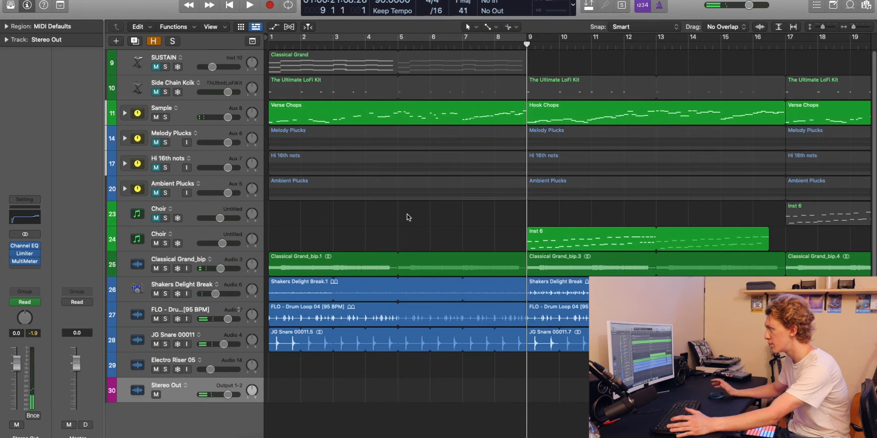
key("space")
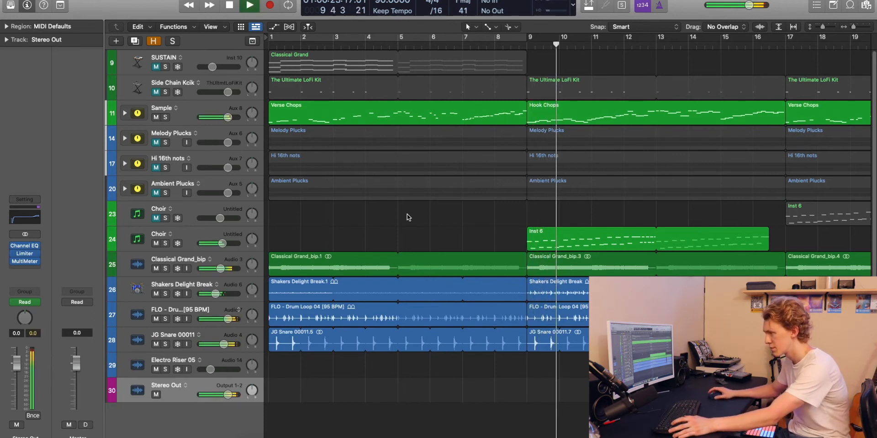
key("space")
key("Return")
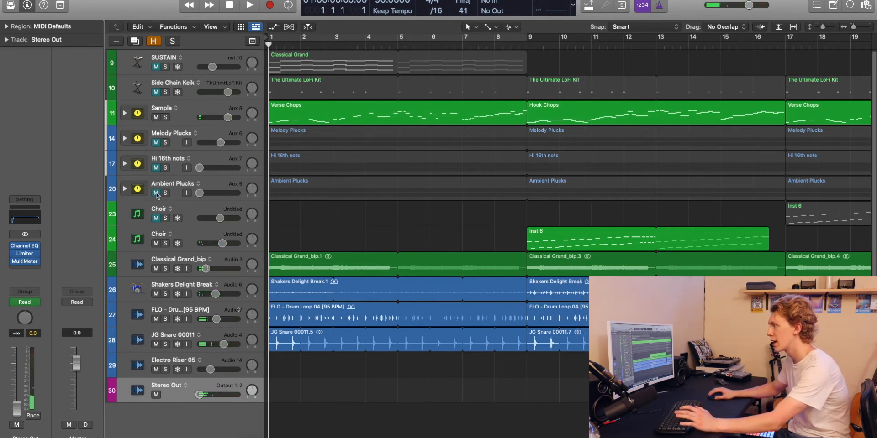
Step: Unmute the Melody Plucks stack, expand it and select its Audio 8 track
left_click(157, 143)
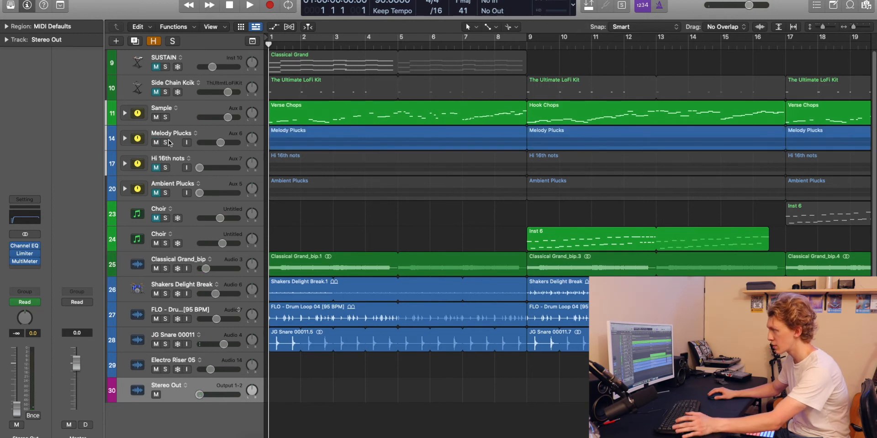
left_click(125, 139)
left_click(187, 159)
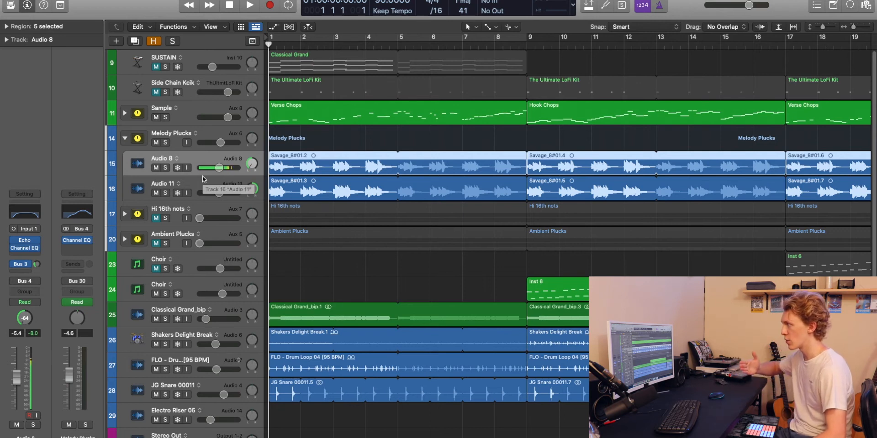
Step: Delete the first region on Audio 11 and split the first Audio 8 region at bar 5
left_click(486, 185)
key("Delete")
left_click(412, 166)
left_click(398, 169)
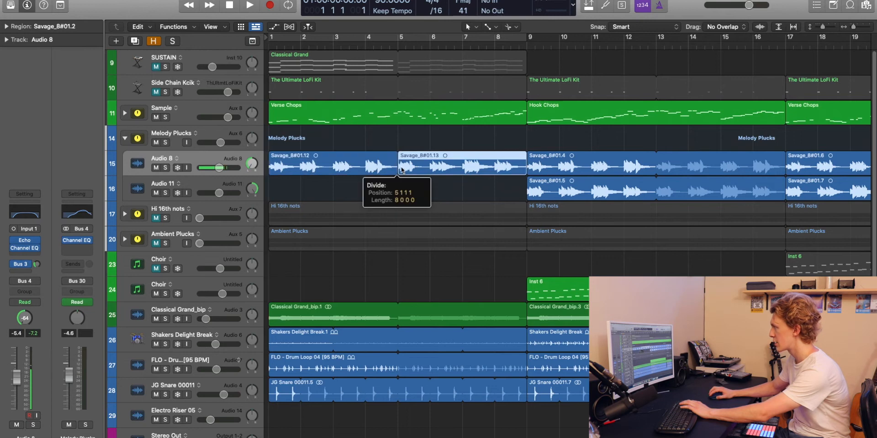
Step: Place the split-off second half on Audio 11 at bar 1 and loop both four-bar regions up to bar 9
key("Delete")
left_click_drag(362, 182, 320, 190)
left_click(386, 156, "shift")
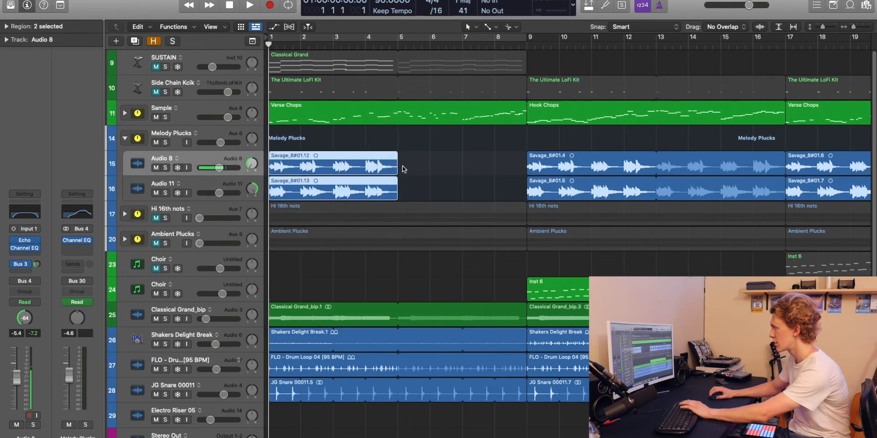
left_click_drag(402, 158, 525, 157)
left_click(505, 146)
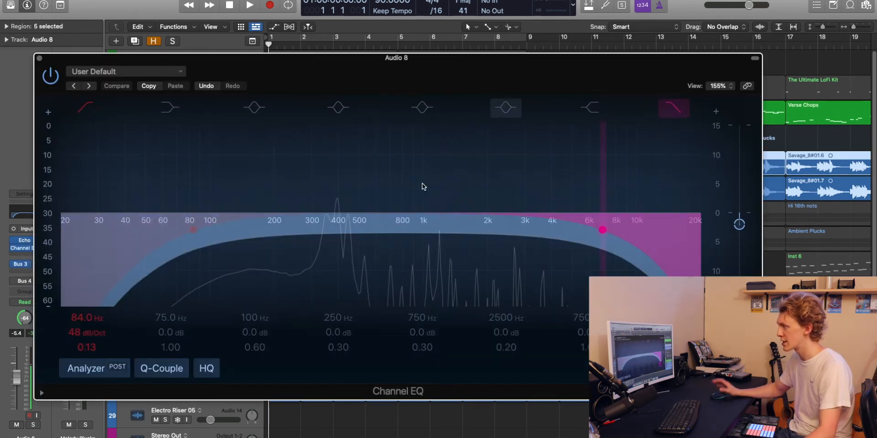
Step: Close Audio 8's Channel EQ, play the Melody Plucks stack soloed, and unsolo it
left_click(40, 58)
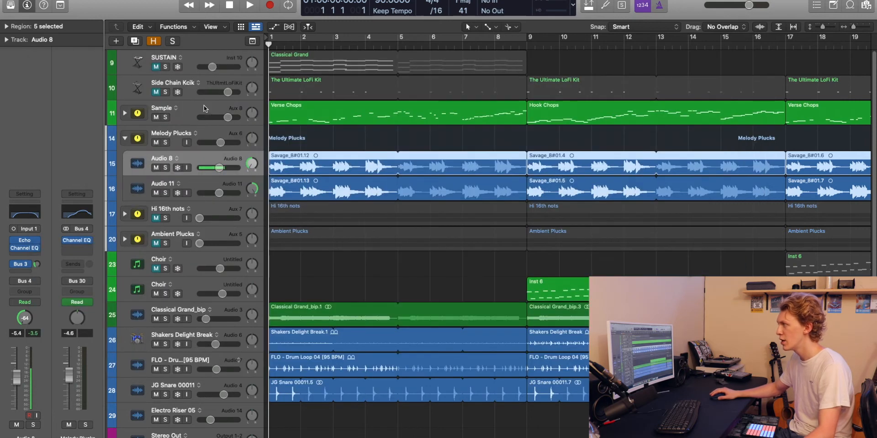
left_click(165, 142)
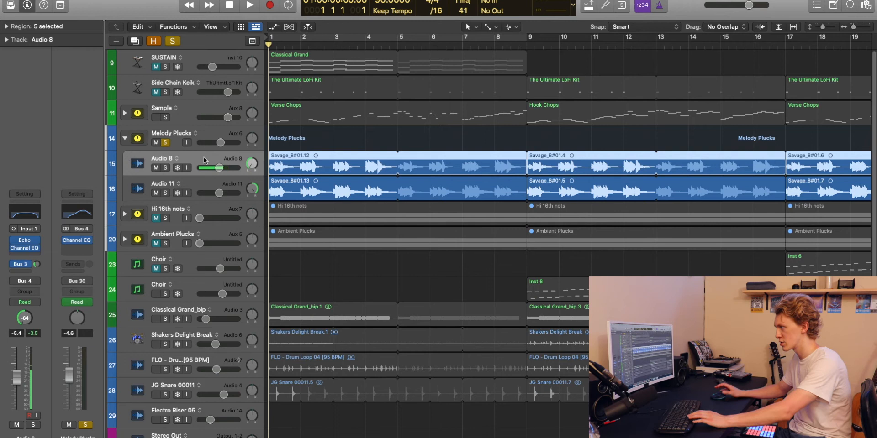
key("space")
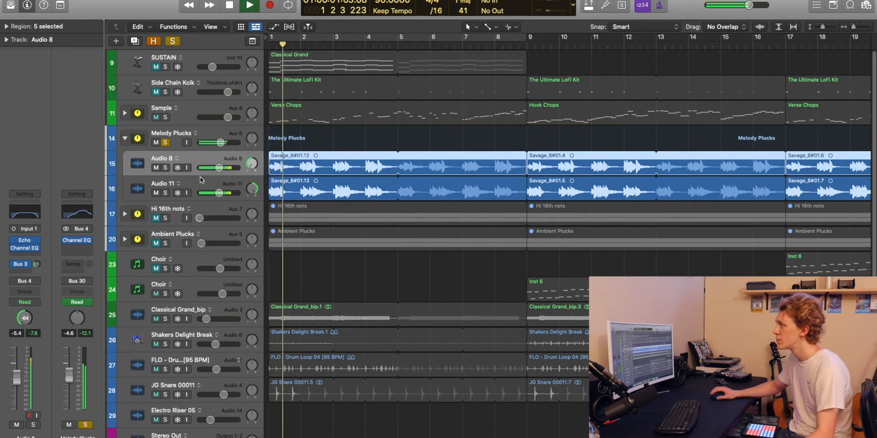
key("space")
left_click(166, 143)
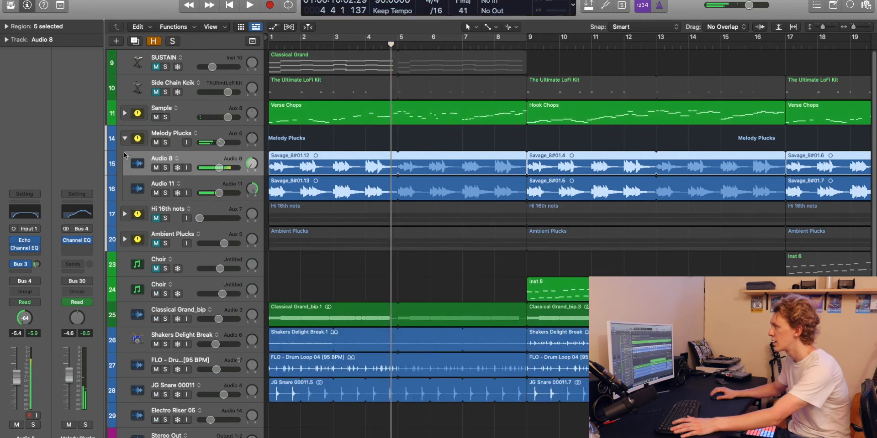
Step: Collapse Melody Plucks, solo and expand the Ambient Plucks stack, and select its Audio 9 and Audio 10 tracks in turn
left_click(124, 138)
left_click(165, 192)
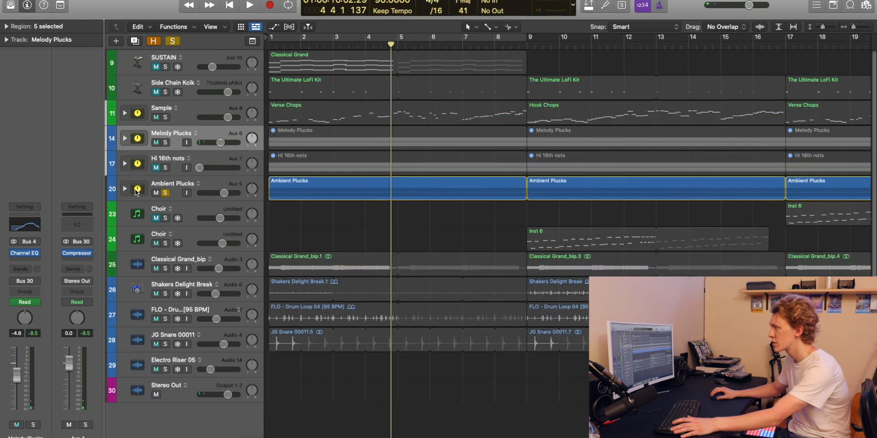
left_click(125, 188)
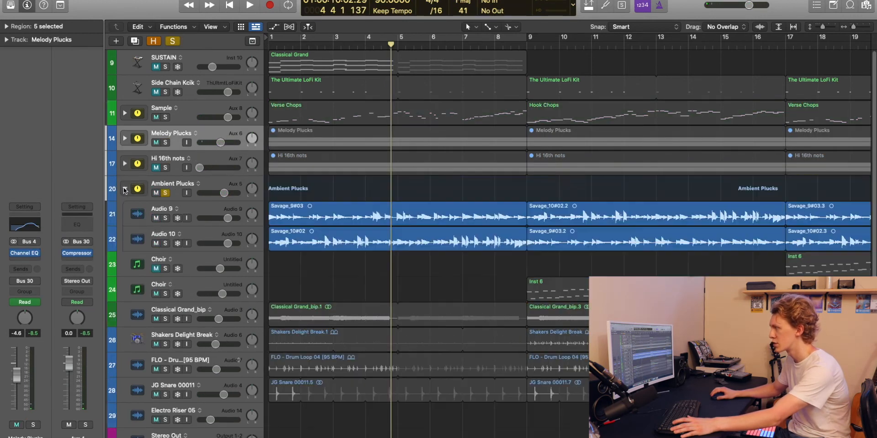
left_click(201, 210)
left_click(192, 232)
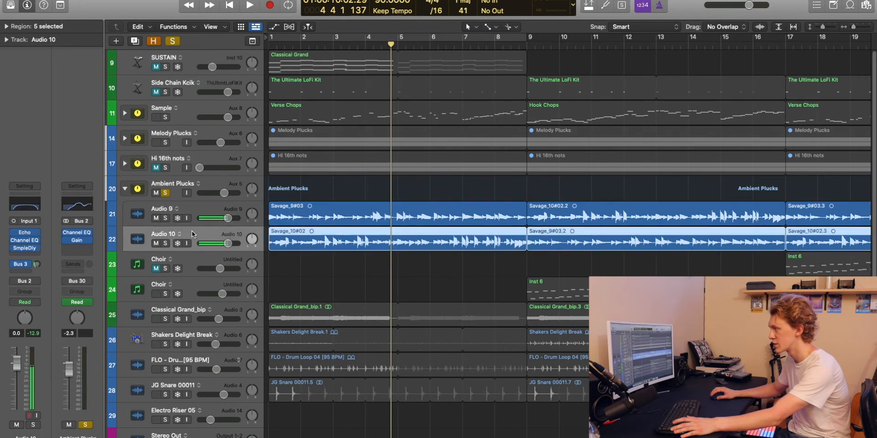
Step: Open the Sample Delay plug-in on Audio 9, check its left and right delays, and close it
left_click(173, 212)
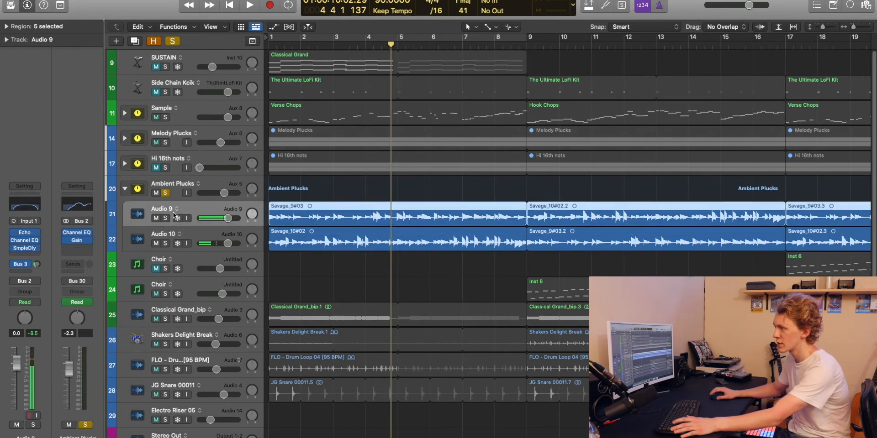
left_click(24, 252)
left_click(411, 247)
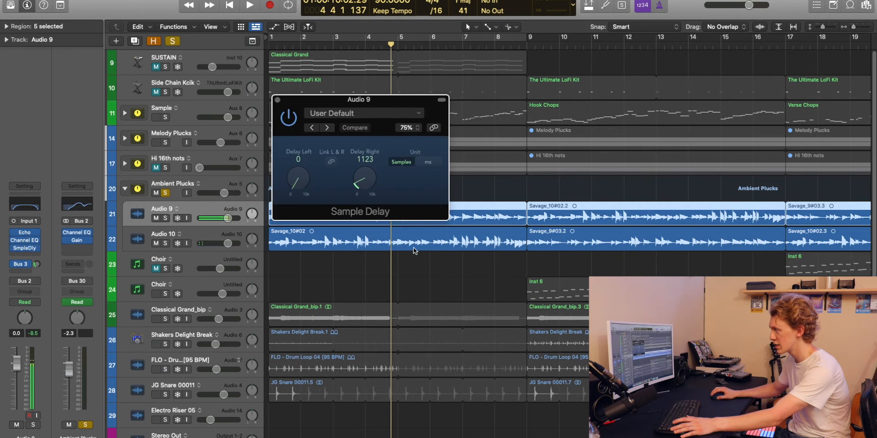
left_click(277, 100)
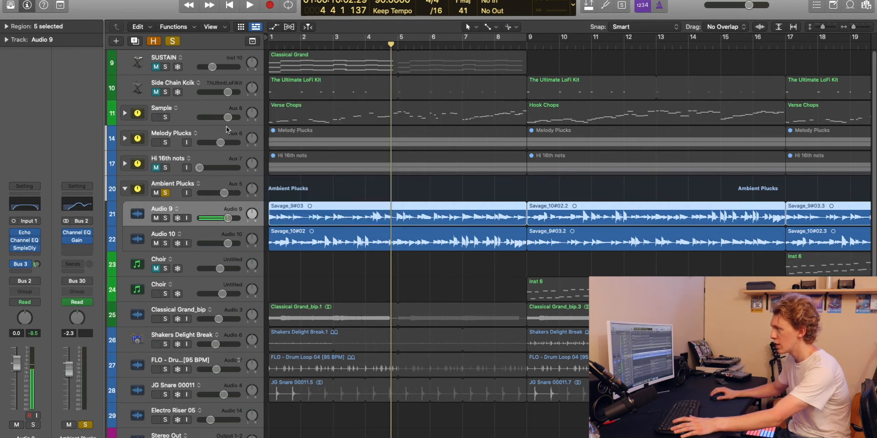
Step: Open Audio 10's Sample Delay plug-in, check its left and right delays, and close it
left_click(158, 229)
left_click(25, 249)
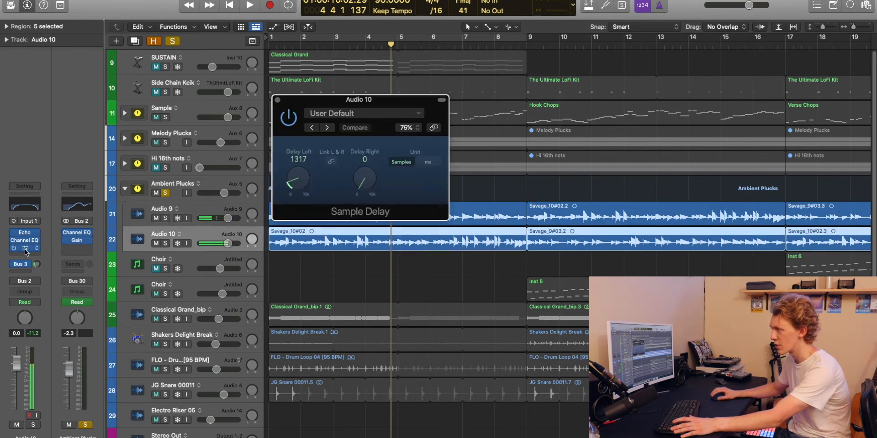
left_click(277, 100)
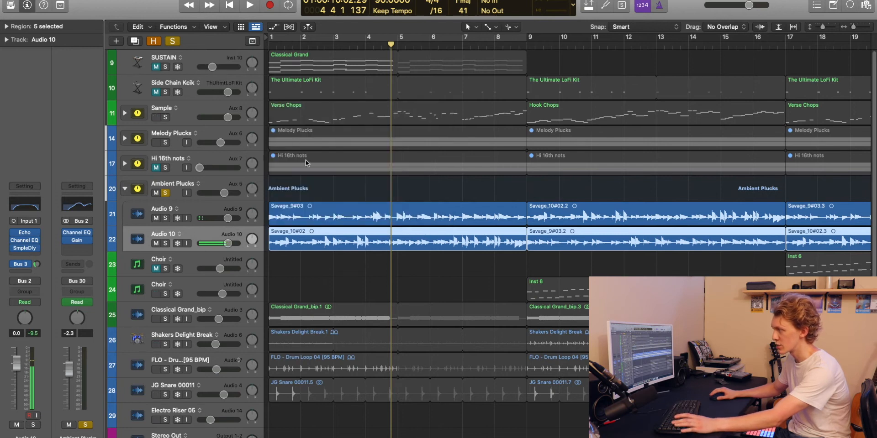
Step: Select Audio 9, jump the playhead ahead, and play the soloed Ambient Plucks up to the end of bar 15
left_click(158, 232)
left_click(168, 210)
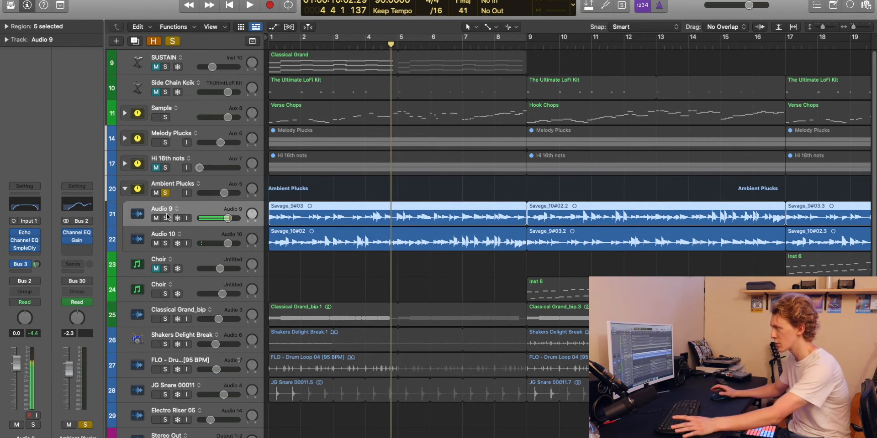
key("shift+period")
key("space")
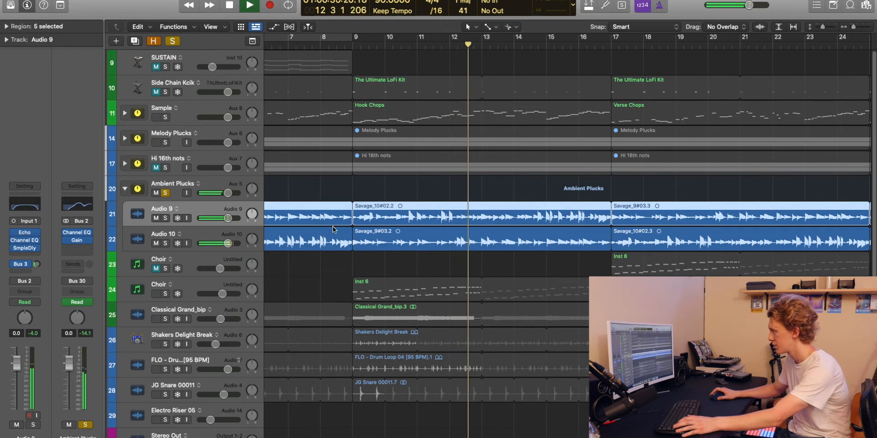
left_click(335, 261)
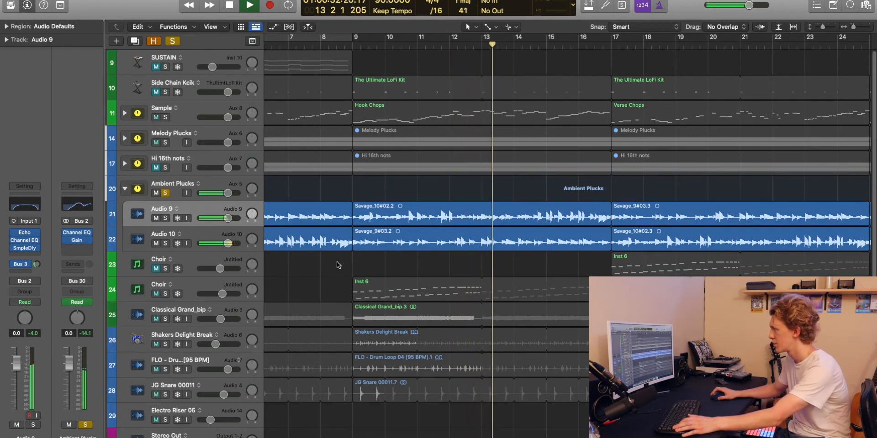
scroll(336, 262, "left", 5)
scroll(336, 263, "left", 2)
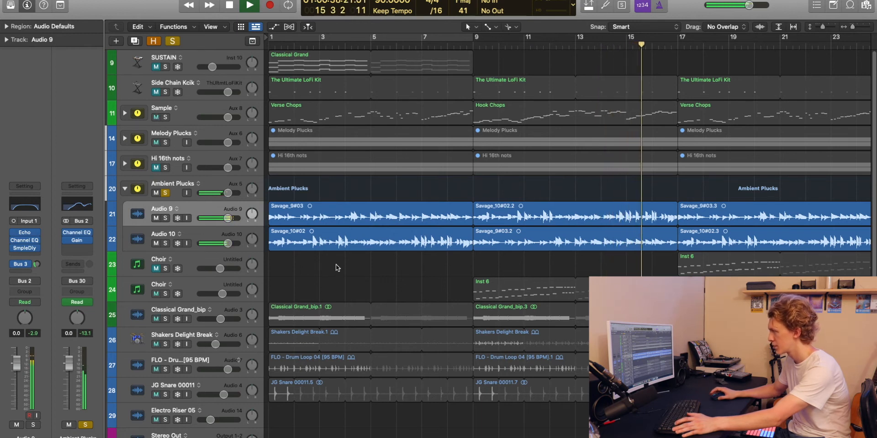
key("space")
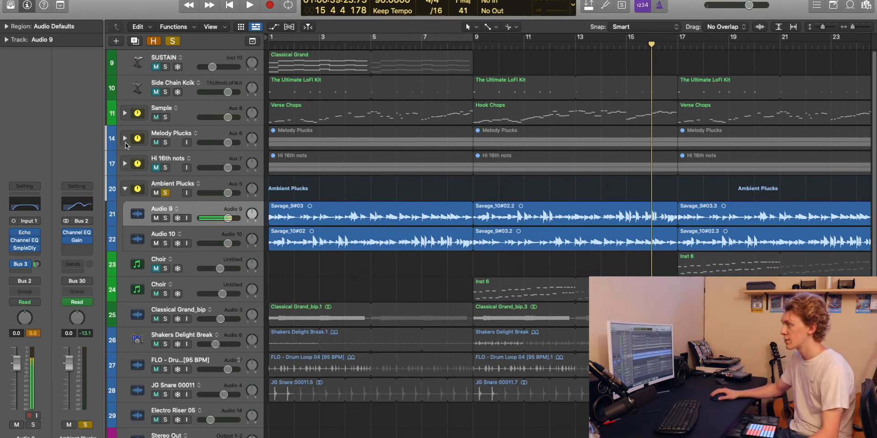
Step: Compare how the Savage_9 and Savage_10 regions are arranged on Audio 9 and Audio 10 from bar 1 onward
left_click(126, 138)
left_click(125, 139)
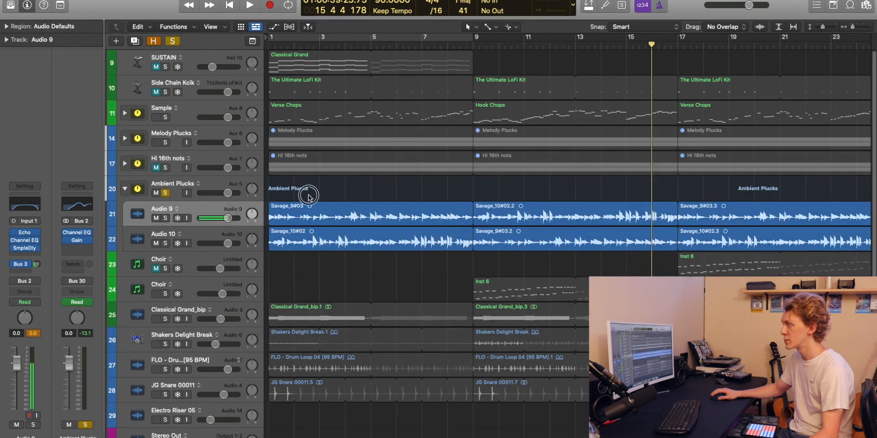
left_click(344, 209)
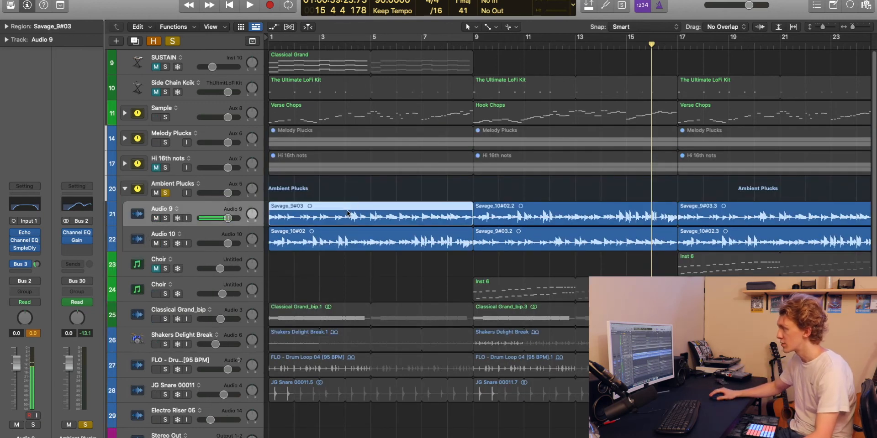
left_click(338, 236)
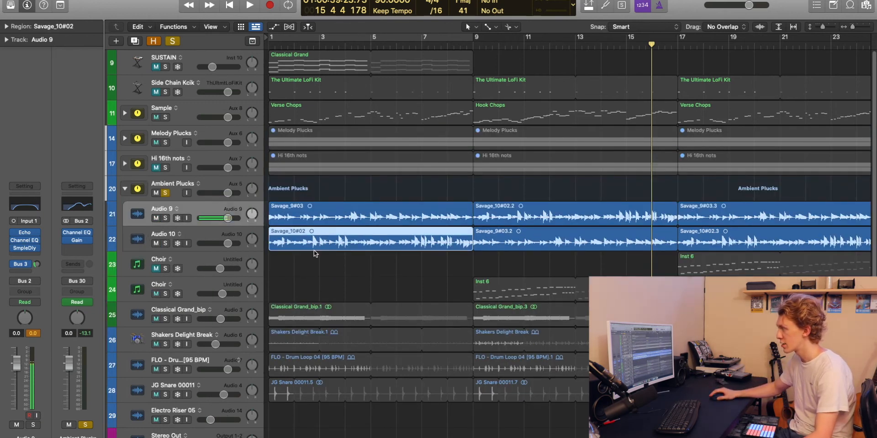
left_click_drag(421, 245, 294, 211)
left_click(360, 188)
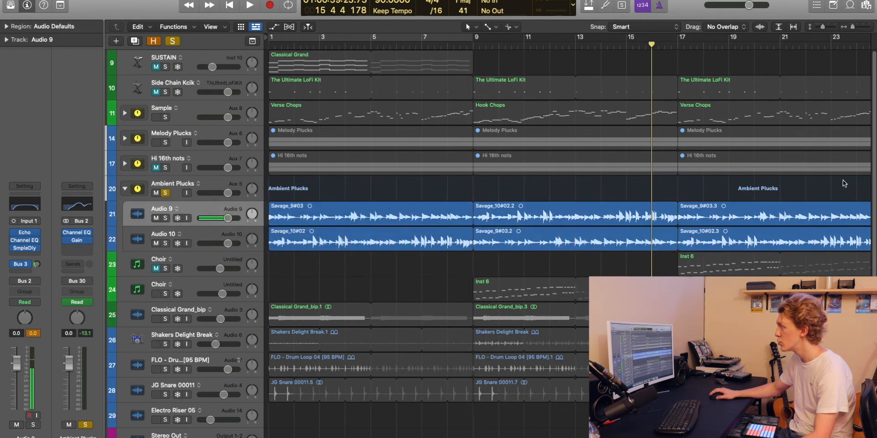
scroll(481, 287, "right", 1)
scroll(480, 287, "right", 5)
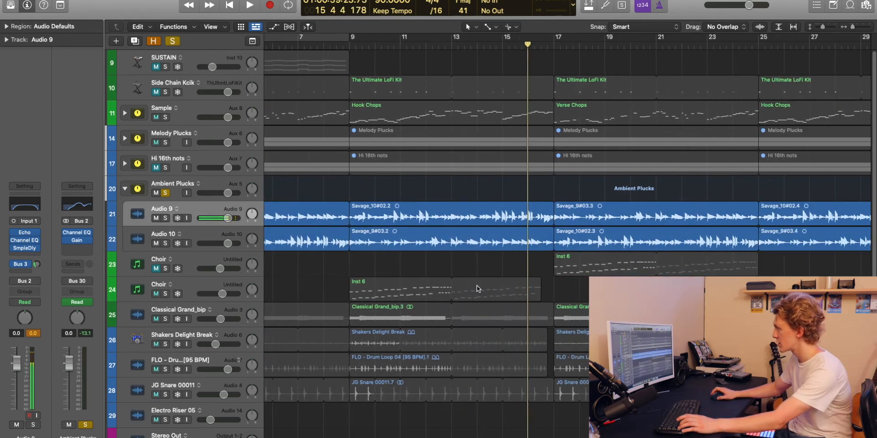
Step: Compare the Savage_10 region at bar 9 on Audio 9 with the Savage_10 region at bar 17 on Audio 10
scroll(395, 256, "left", 1)
left_click(401, 217)
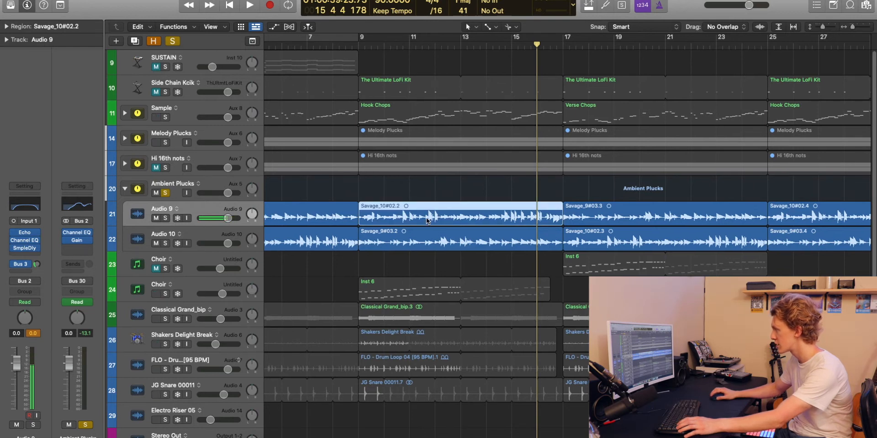
left_click(620, 244)
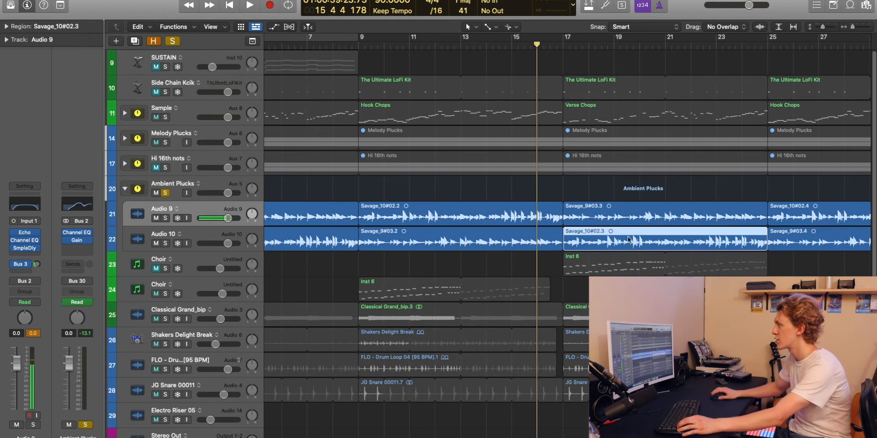
left_click(377, 189)
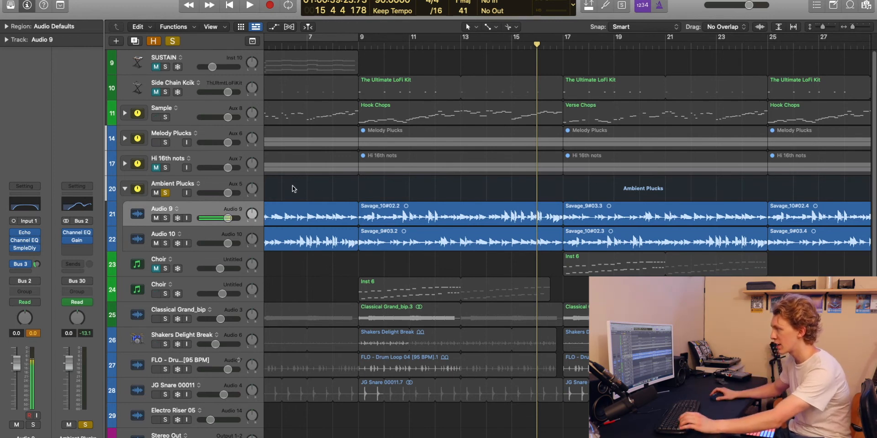
Step: Unsolo the Ambient Plucks stack and expand the Melody Plucks stack, bringing its regions into view from bar 1
left_click(165, 194)
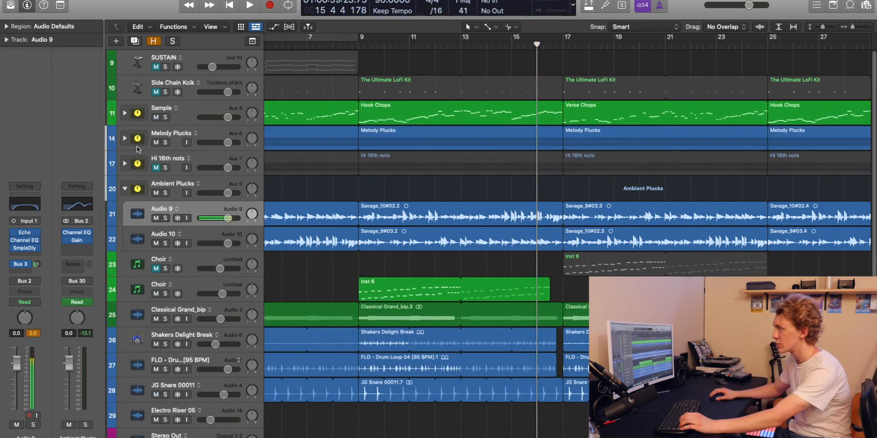
left_click(125, 138)
scroll(366, 197, "left", 5)
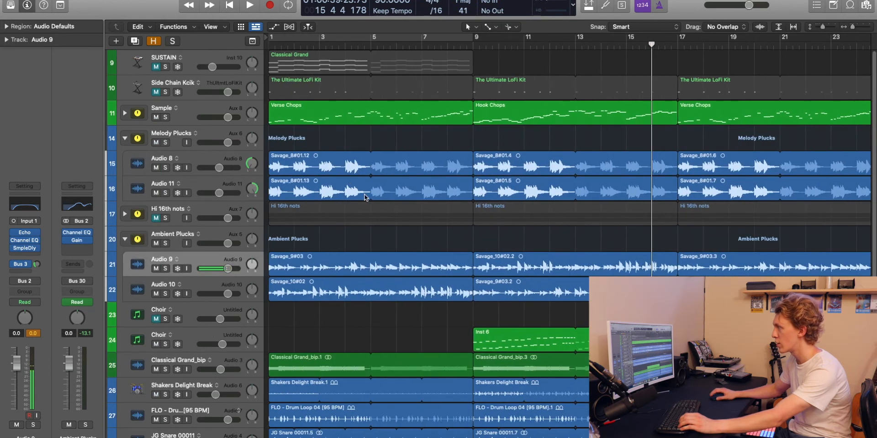
Step: Delete the bar 9 regions on Audio 8 and Audio 11 inside the Melody Plucks stack
left_click(512, 164)
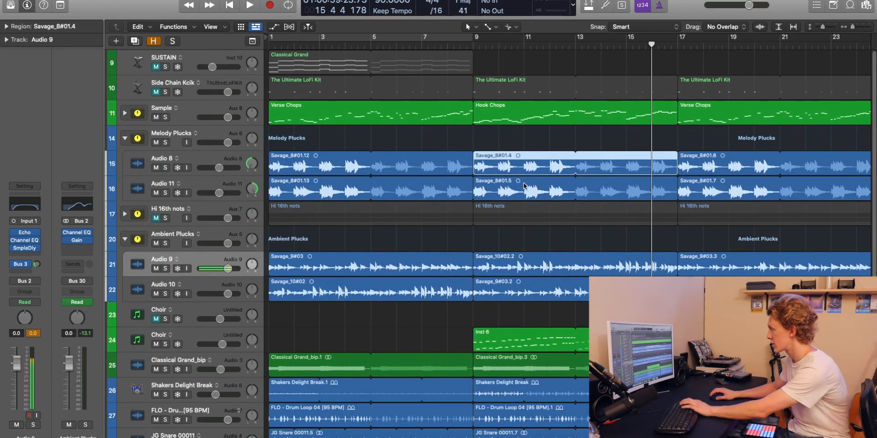
key("Delete")
left_click(523, 186)
key("Delete")
Step: Copy the bar 1 Melody Plucks regions to bar 9 with tracks swapped, Audio 11's onto Audio 8 and Audio 8's onto Audio 11
left_click(289, 187)
left_click_drag(290, 186, 494, 162)
left_click(287, 165)
left_click_drag(287, 166, 494, 190)
left_click(473, 144)
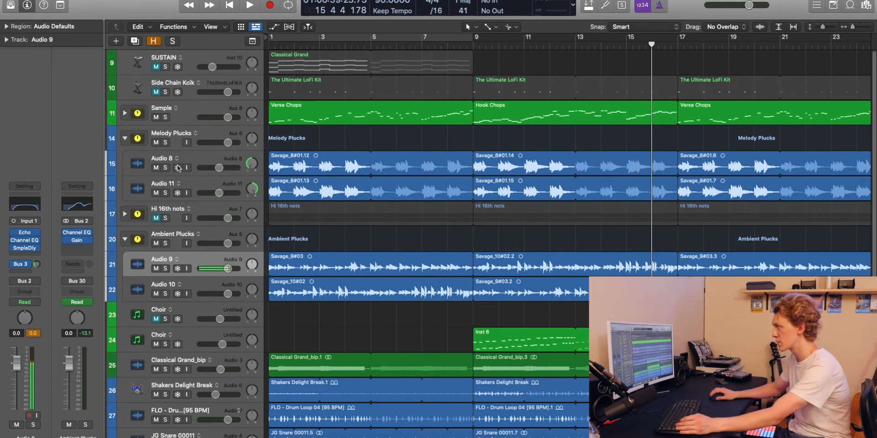
Step: Collapse the Melody Plucks and Ambient Plucks stacks and expand the Hi 16th nots stack
left_click(126, 140)
left_click(126, 189)
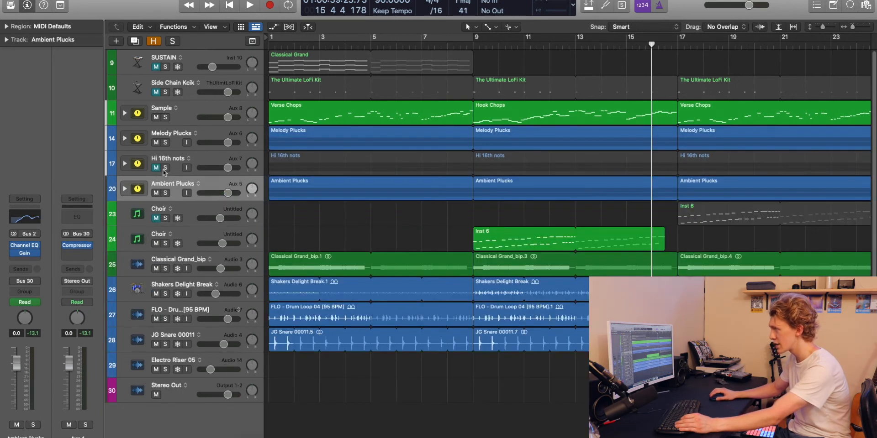
left_click(122, 174)
left_click(124, 163)
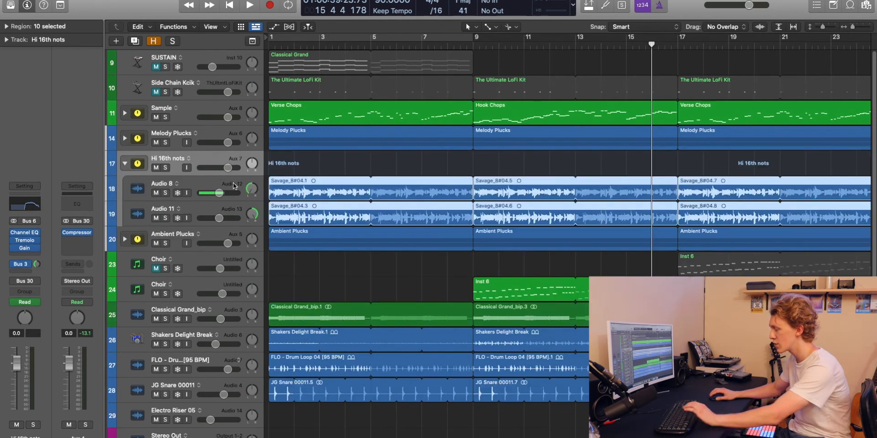
Step: Solo the Hi 16th nots stack and play it from bar 9 with its Channel EQ, Tremolo and Gain plug-ins bypassed
key("s")
key("Return")
left_click(14, 238)
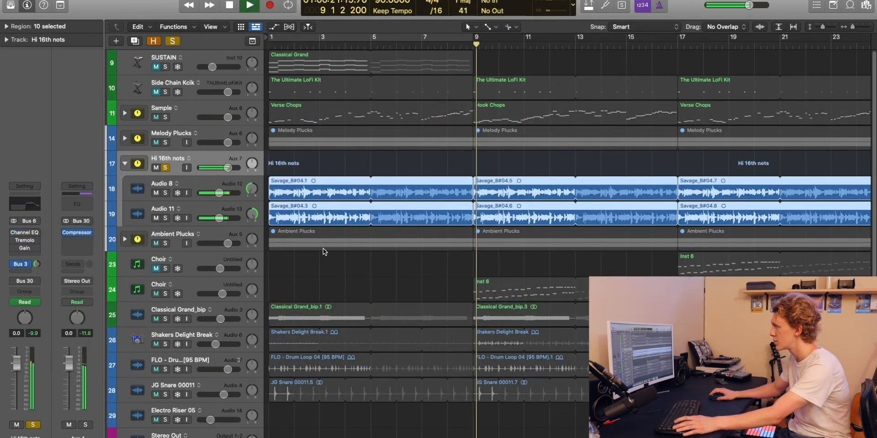
scroll(402, 288, "right", 3)
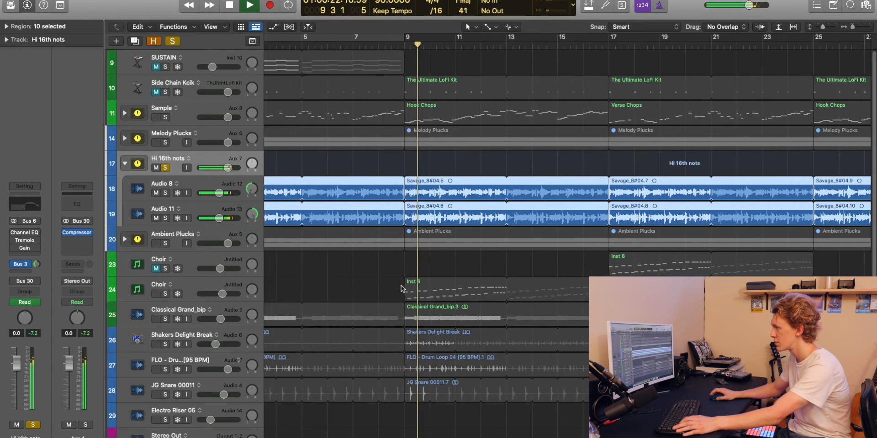
scroll(402, 288, "left", 3)
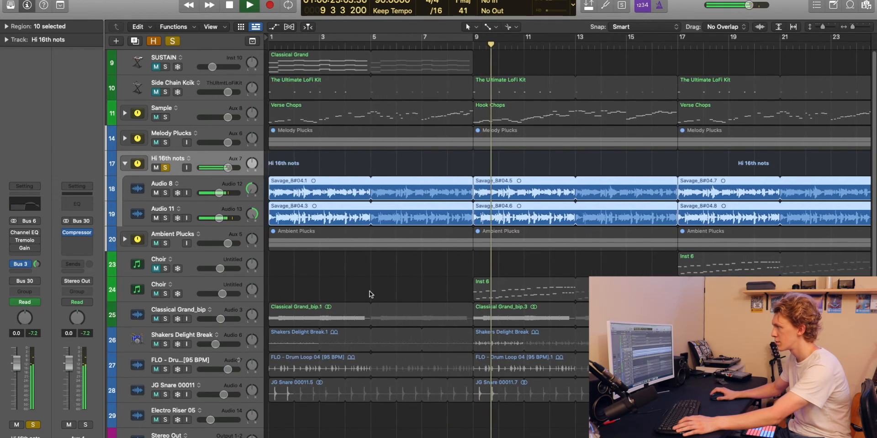
Step: Reselect the Hi 16th nots stack, switch off its Bus 3 send, and audition it with Channel EQ re-enabled
left_click(185, 209)
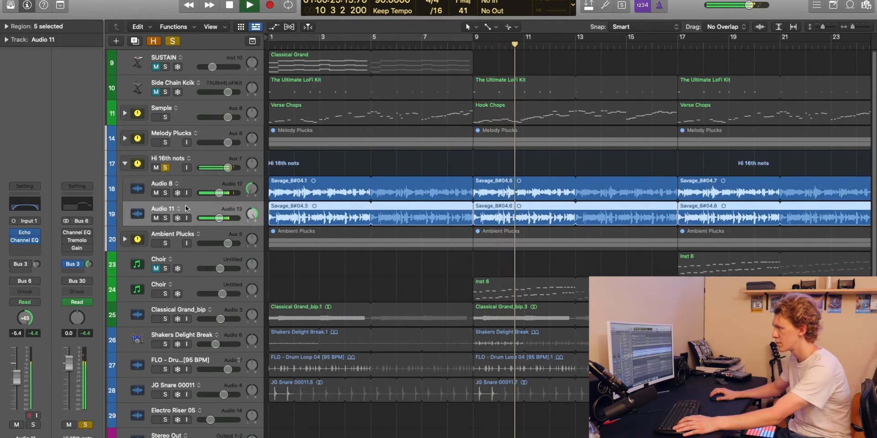
left_click(175, 170)
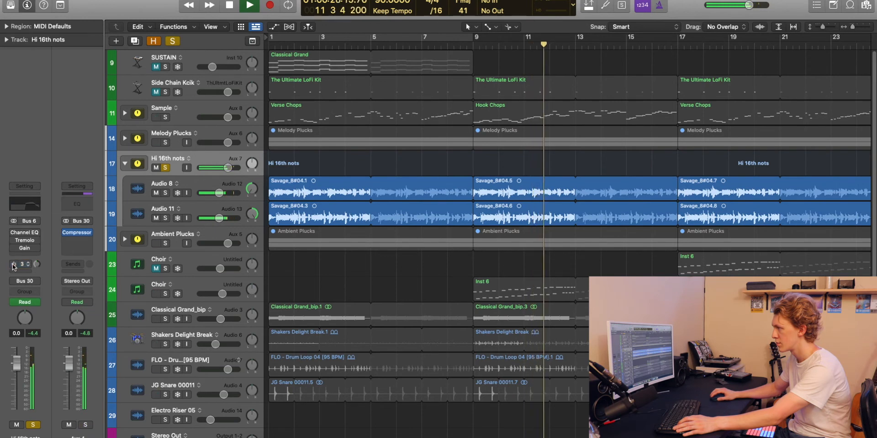
key("space")
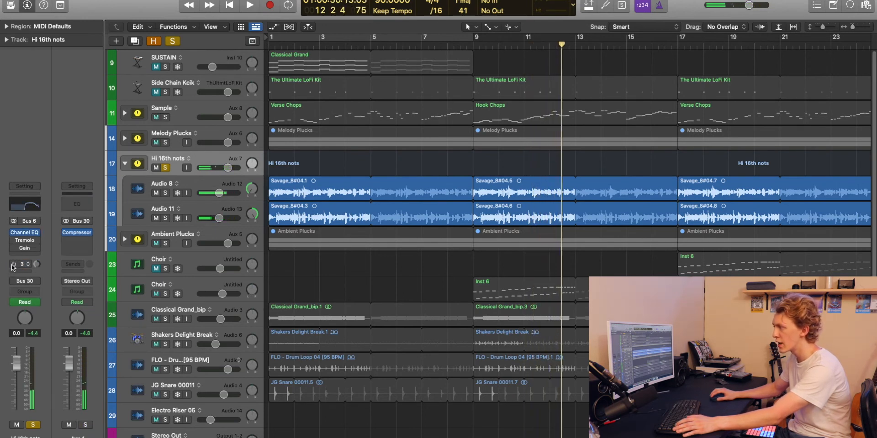
key("space")
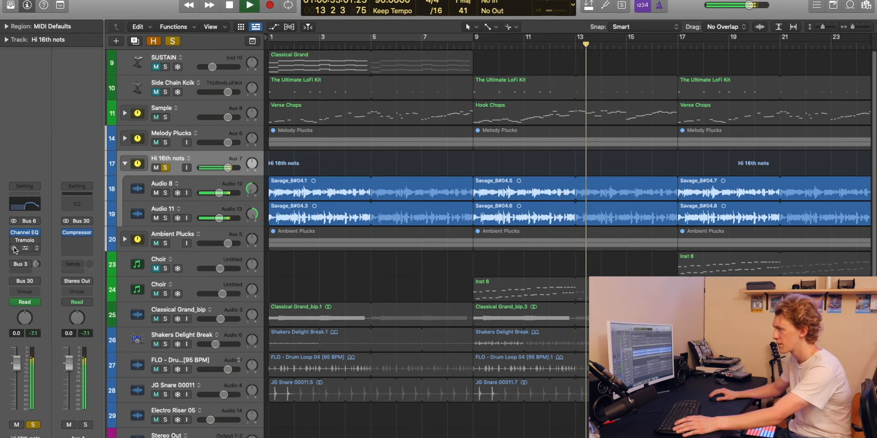
key("space")
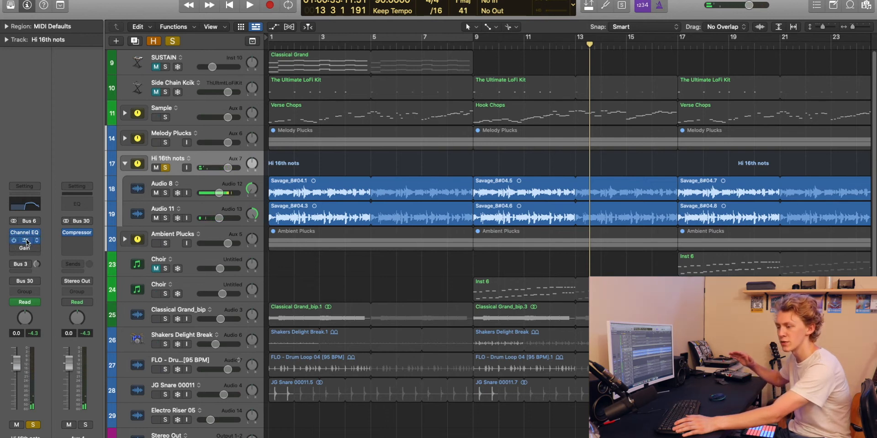
Step: Re-enable the Tremolo and the Bus 3 send on Hi 16th nots, playing the stack on into bar 15
key("space")
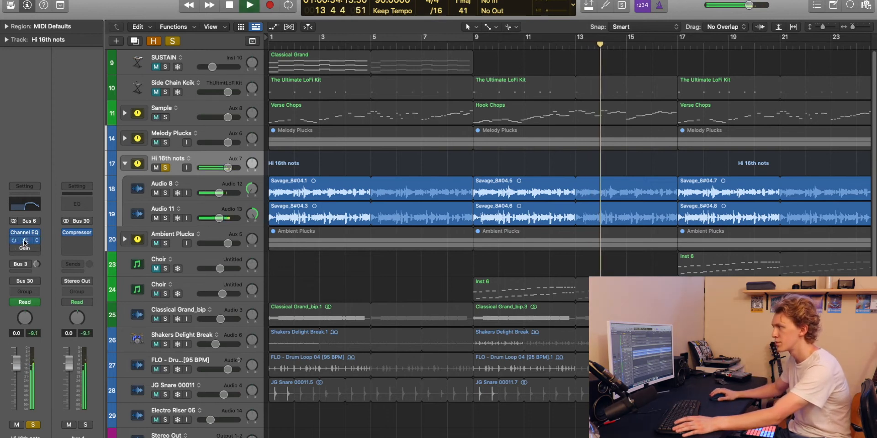
key("space")
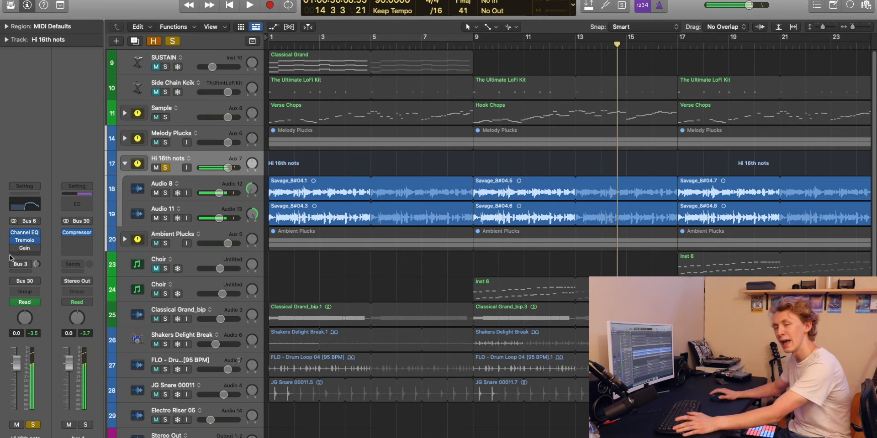
key("space")
key("space")
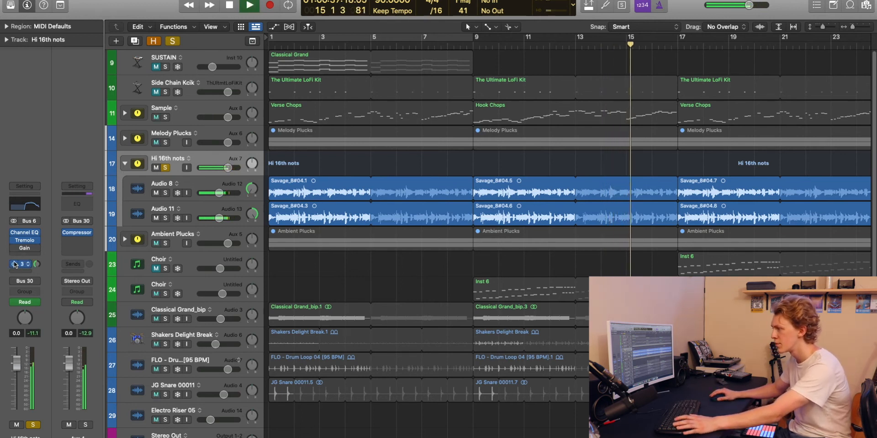
Step: Stop playback, open the bypassed Gain plug-in on Hi 16th nots to check its gain setting, and close it
key("space")
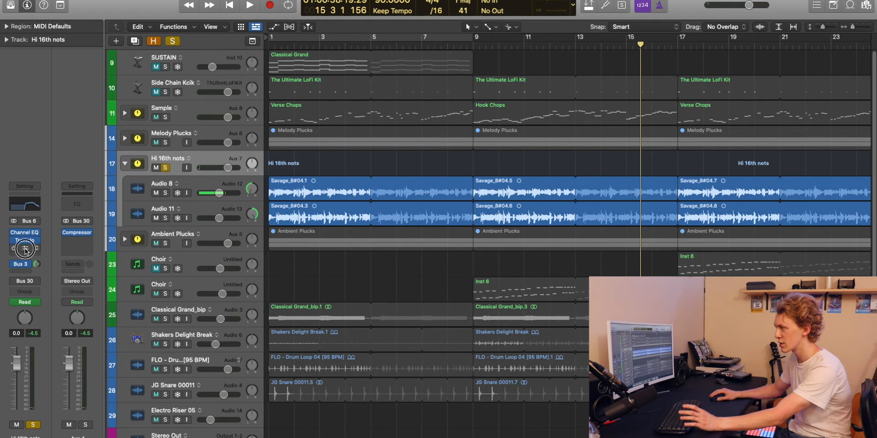
left_click(26, 251)
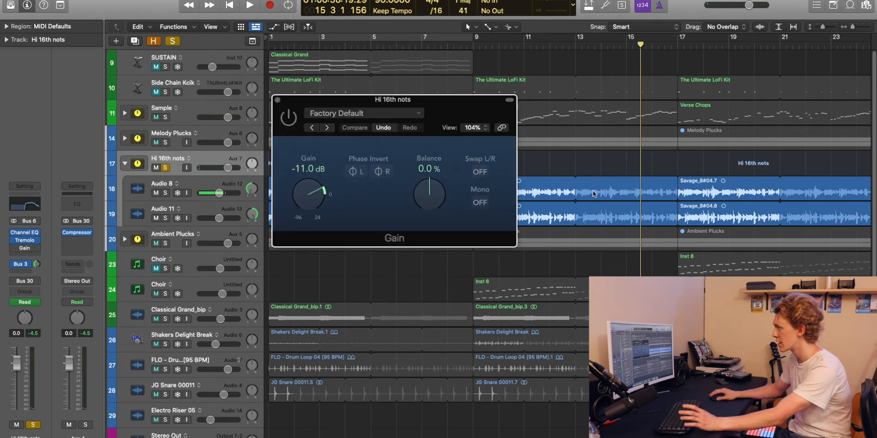
left_click(278, 100)
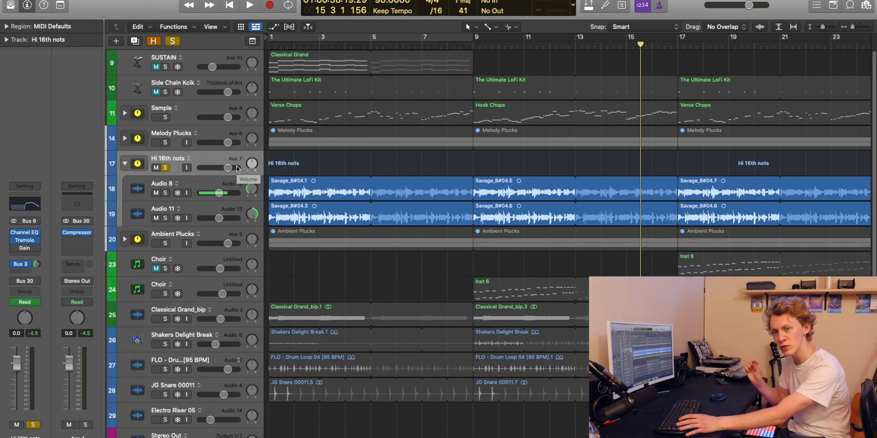
Step: Select the Electro Riser 05 track and locate its region just before bar 25
scroll(200, 313, "down", 1)
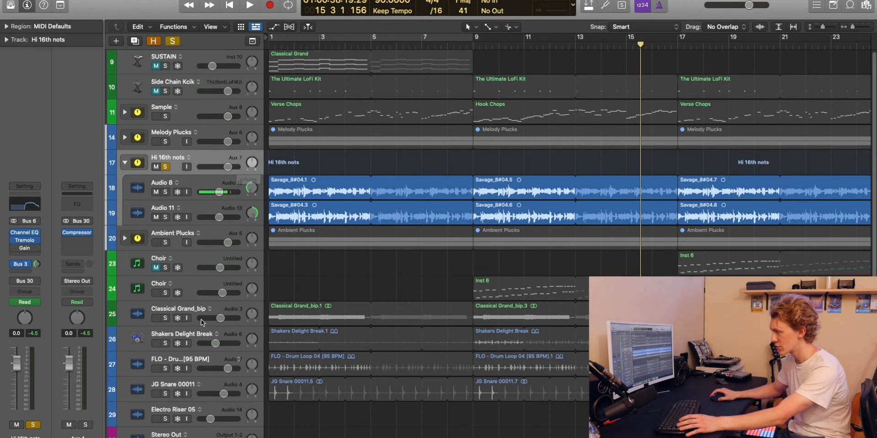
scroll(219, 335, "down", 2)
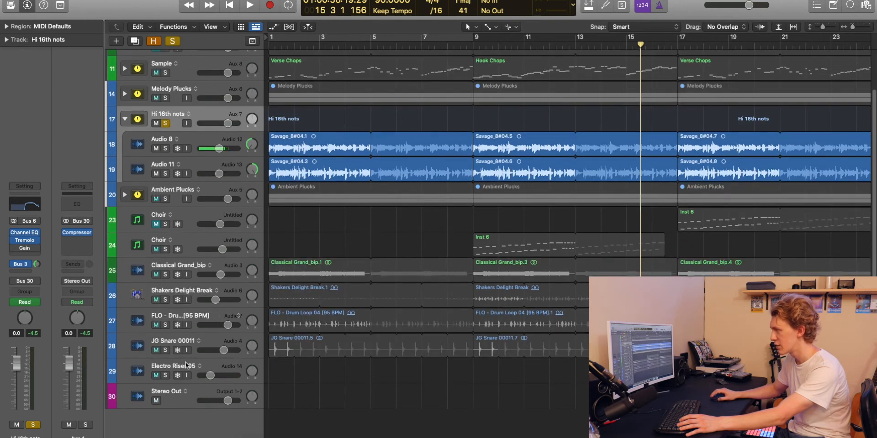
left_click(182, 371)
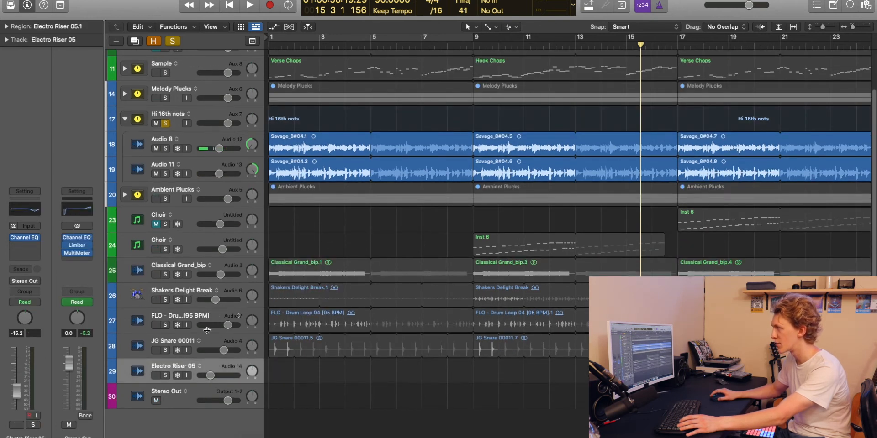
scroll(480, 414, "right", 10)
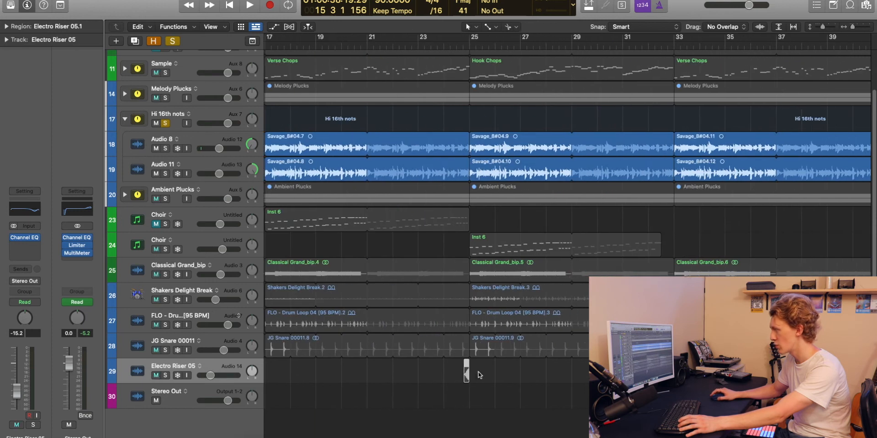
scroll(469, 375, "left", 10)
scroll(178, 241, "up", 2)
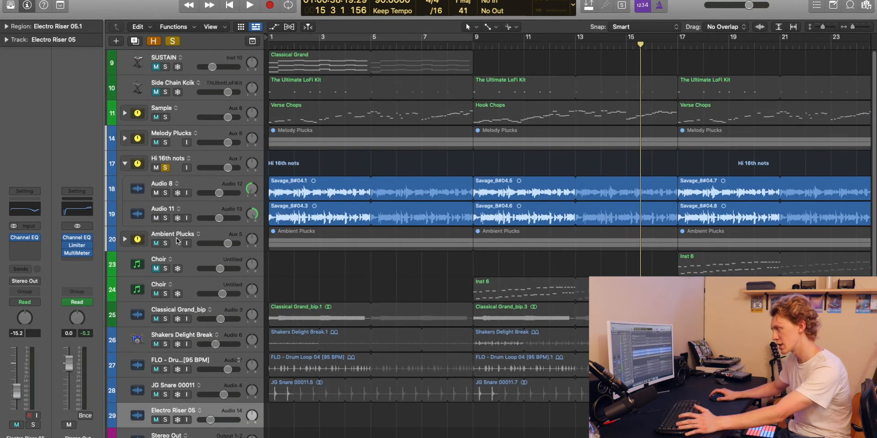
Step: Reselect Hi 16th nots, re-enable its Gain plug-in, check the setting against the channel fader, and close the plug-in window
left_click(179, 166)
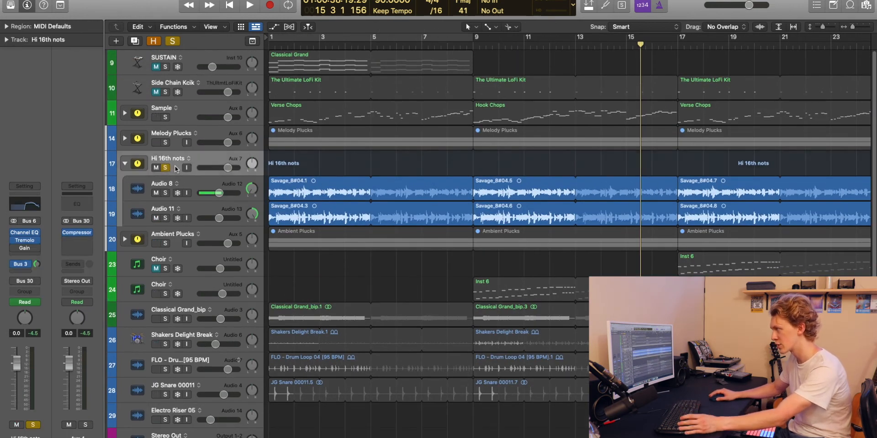
scroll(196, 403, "down", 3)
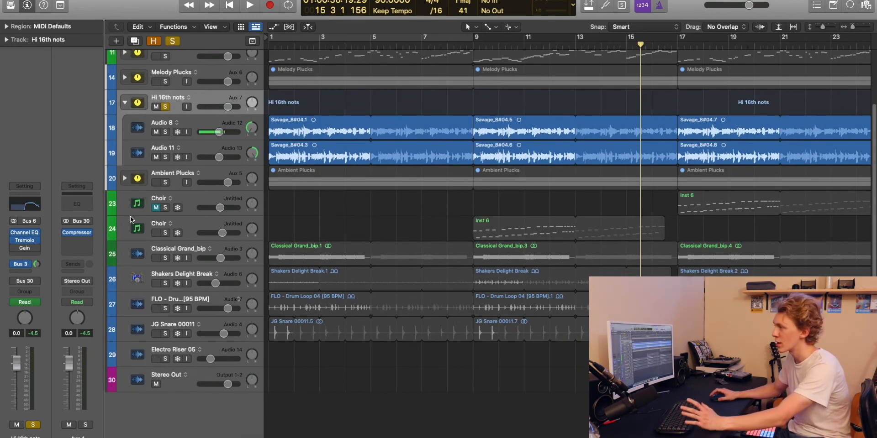
left_click(24, 249)
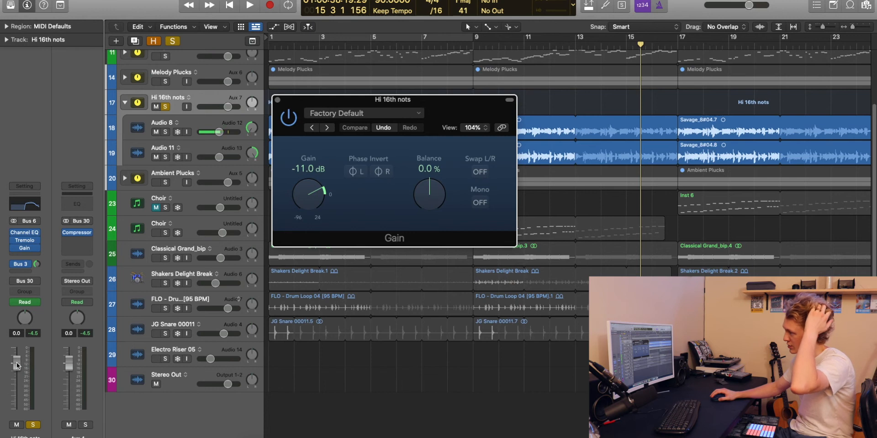
left_click(278, 100)
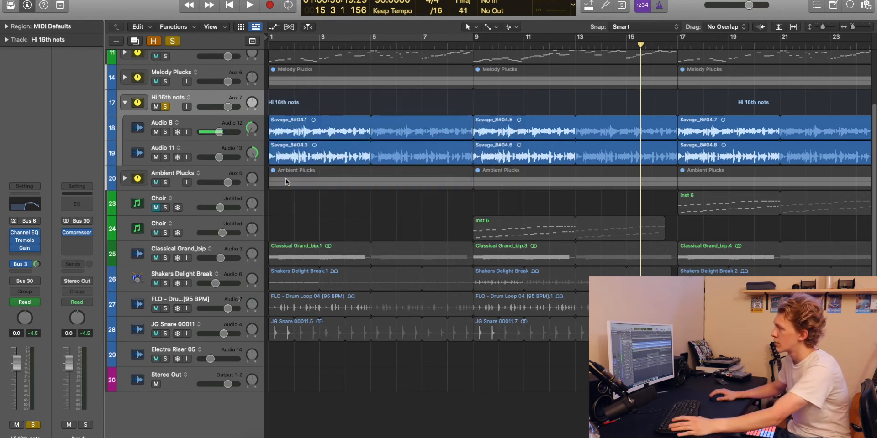
Step: Show track automation and examine the volume curves on the Hi 16th nots stack and its neighbouring tracks
key("a")
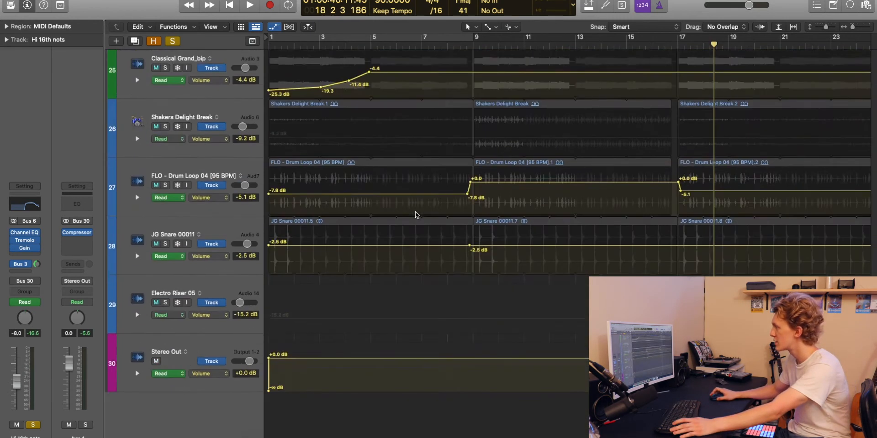
scroll(417, 214, "up", 10)
scroll(418, 214, "up", 5)
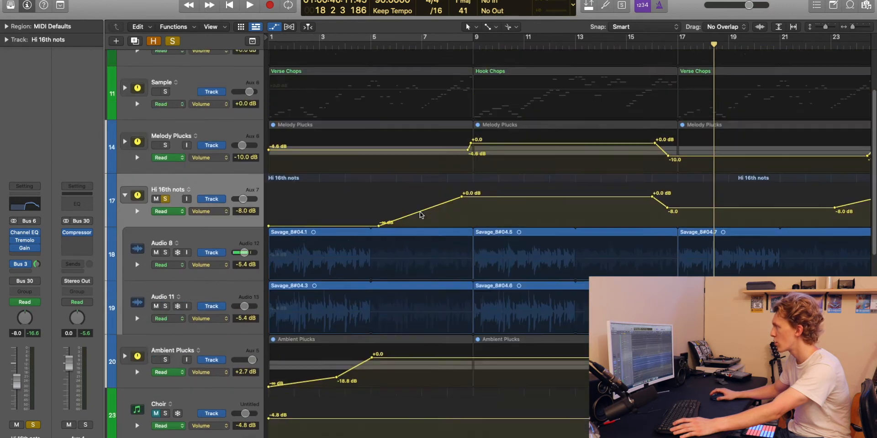
scroll(419, 214, "down", 3)
scroll(418, 214, "up", 4)
scroll(417, 213, "up", 1)
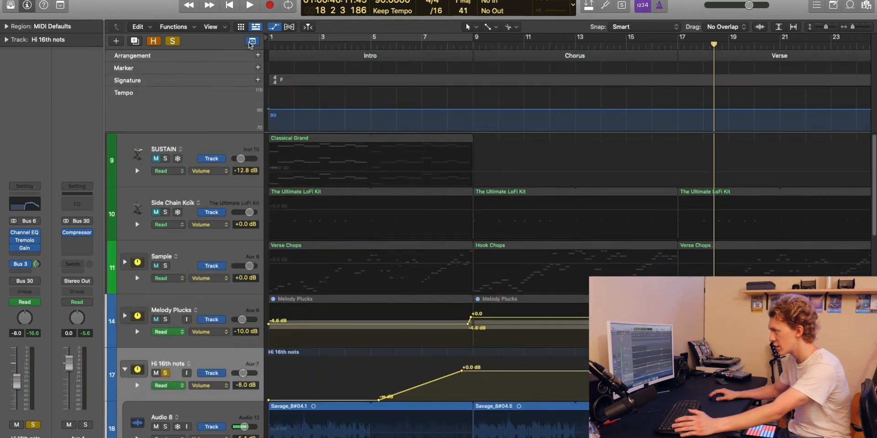
Step: Change the last arrangement marker, the Intro starting at bar 33, to Outro
left_click(252, 42)
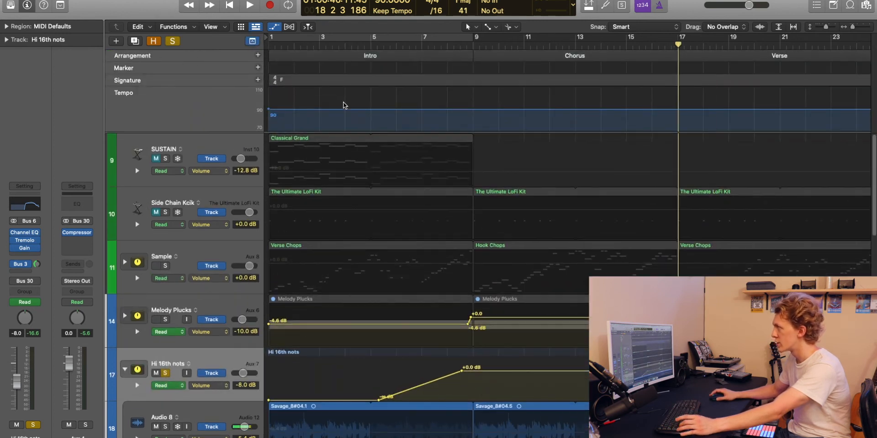
key("super+Left")
left_click(399, 56)
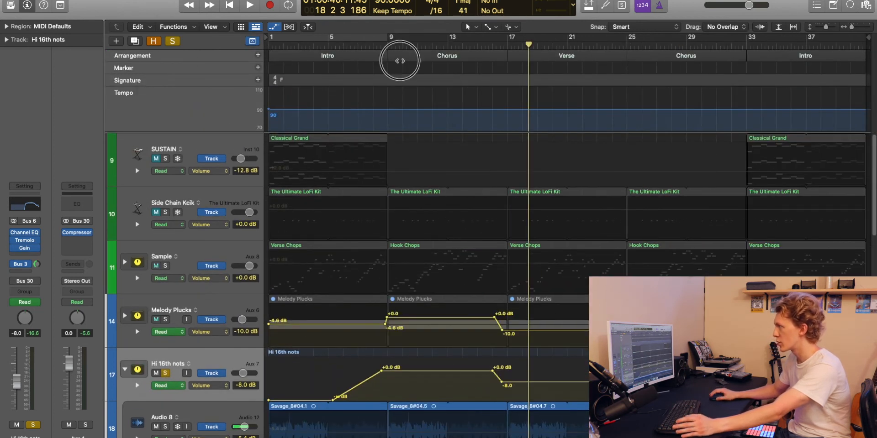
mouse_move(400, 56)
left_mouse_down()
mouse_move(758, 69)
mouse_move(393, 69)
left_mouse_up()
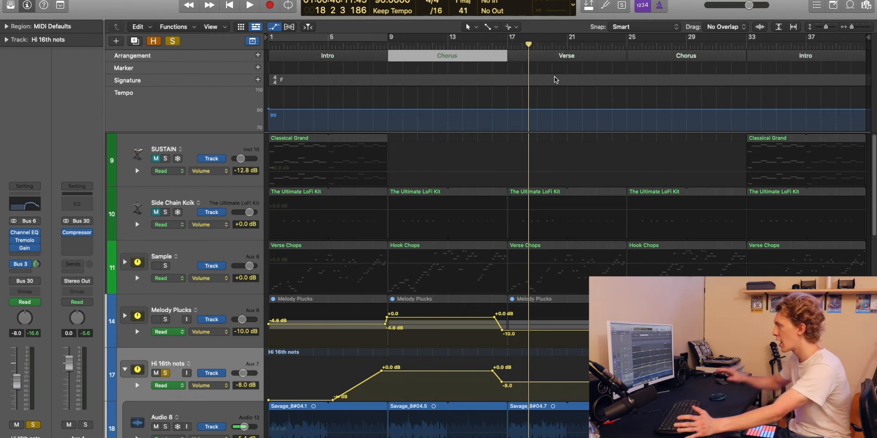
left_click(652, 58)
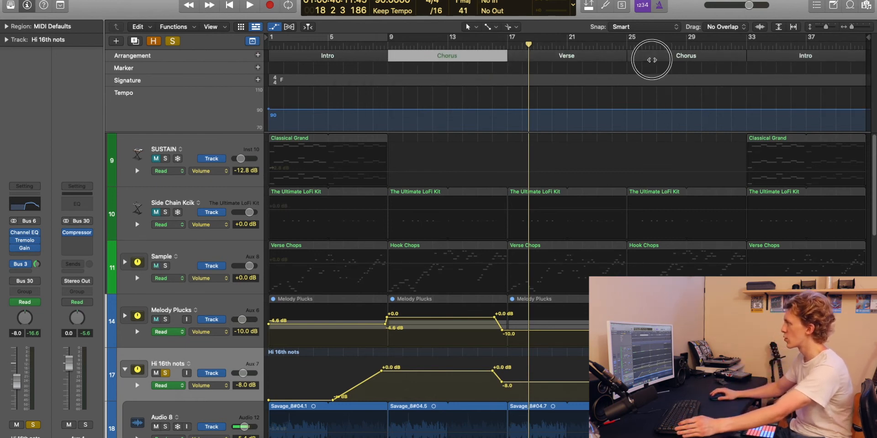
left_click(768, 60)
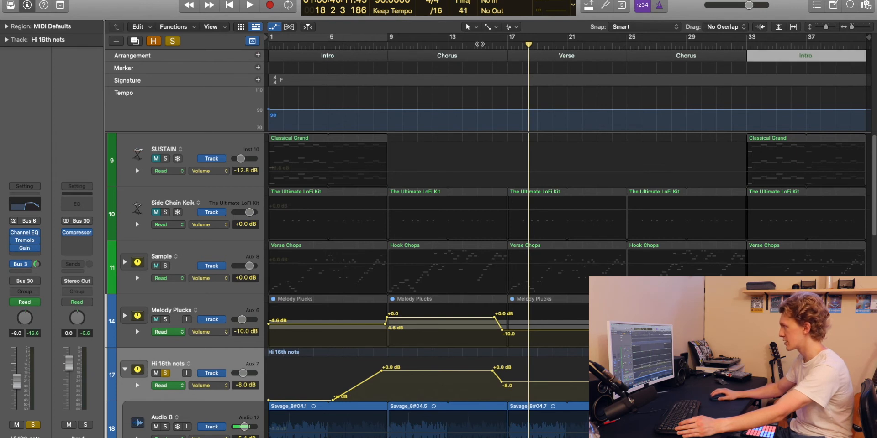
left_click(328, 53)
left_click(762, 57)
left_click(329, 57)
left_click(809, 57)
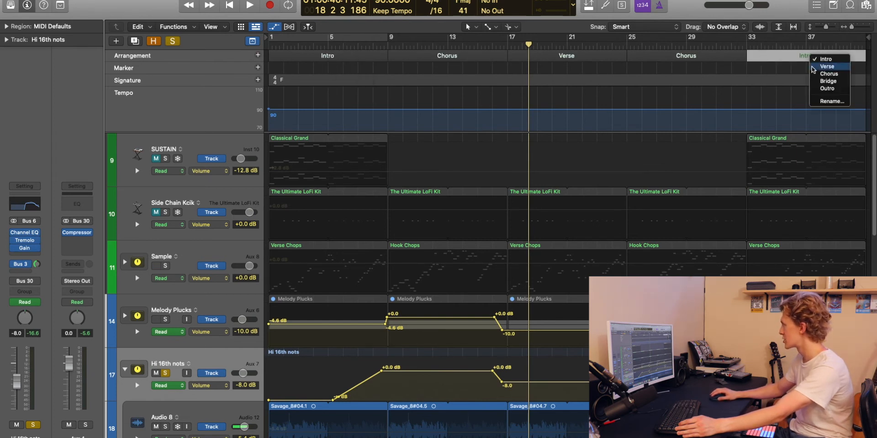
left_click(828, 238)
Step: Examine the tracks' volume fades in the Outro and Intro, moving the playhead between the song's end and its opening bars
scroll(314, 273, "down", 5)
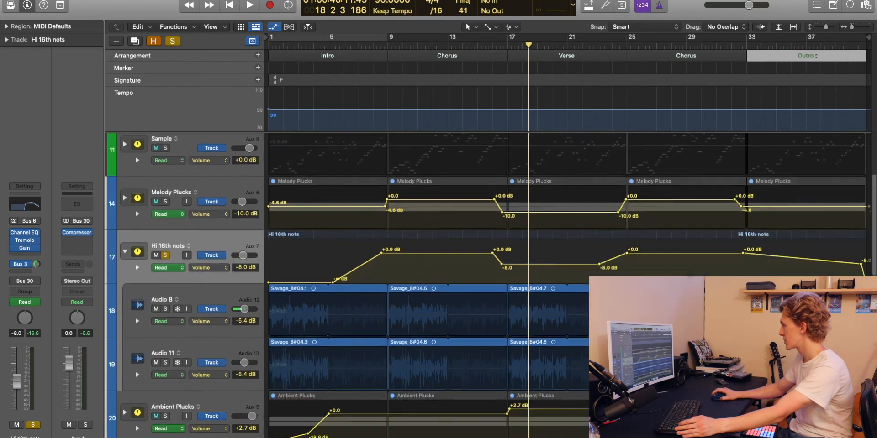
scroll(684, 242, "down", 4)
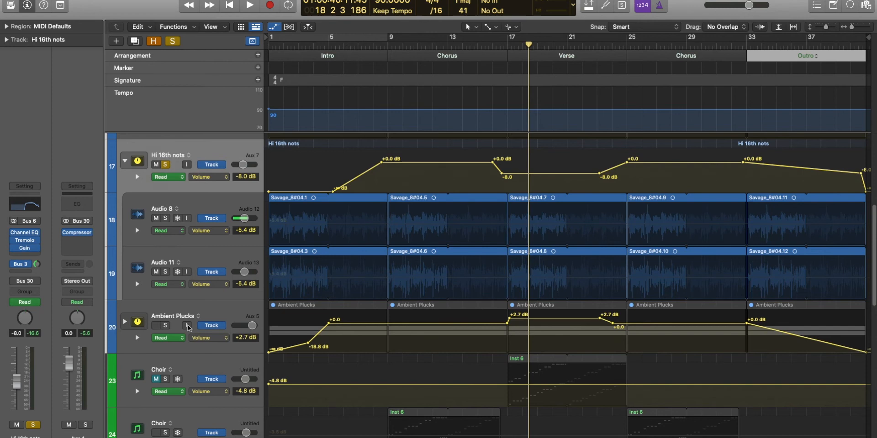
scroll(589, 234, "down", 2)
left_click(864, 45)
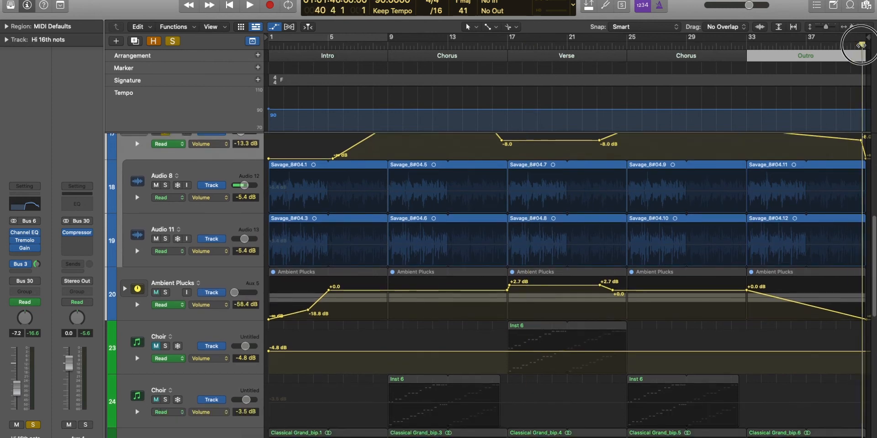
left_click(269, 46)
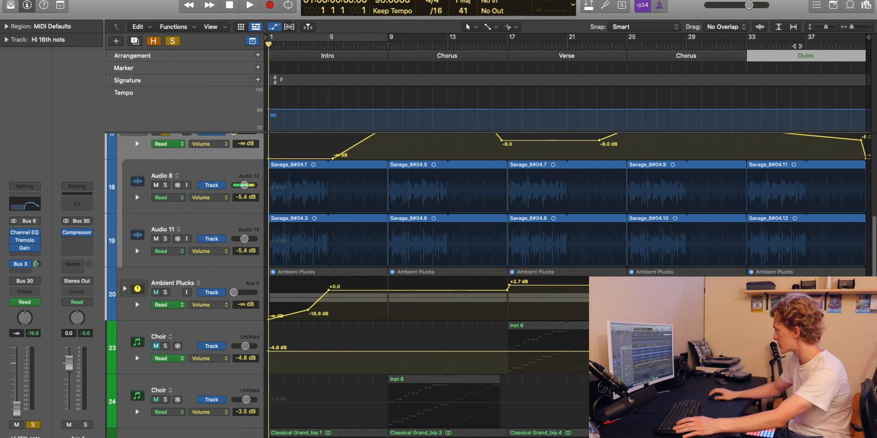
left_click(866, 45)
left_click(295, 44)
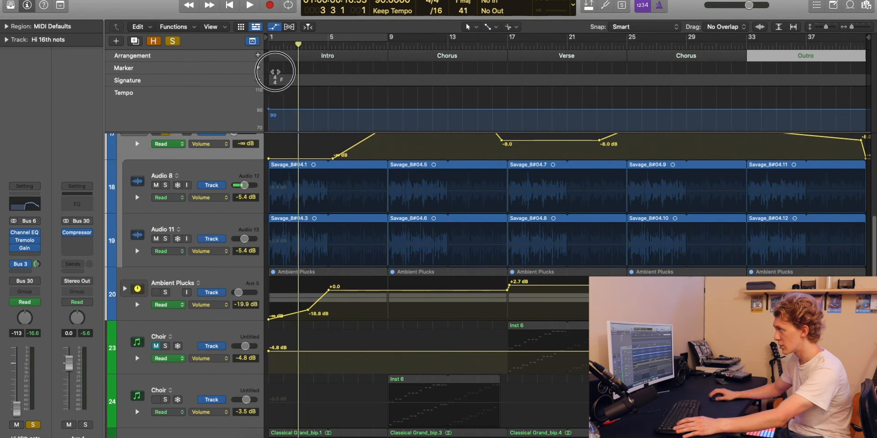
left_click(283, 45)
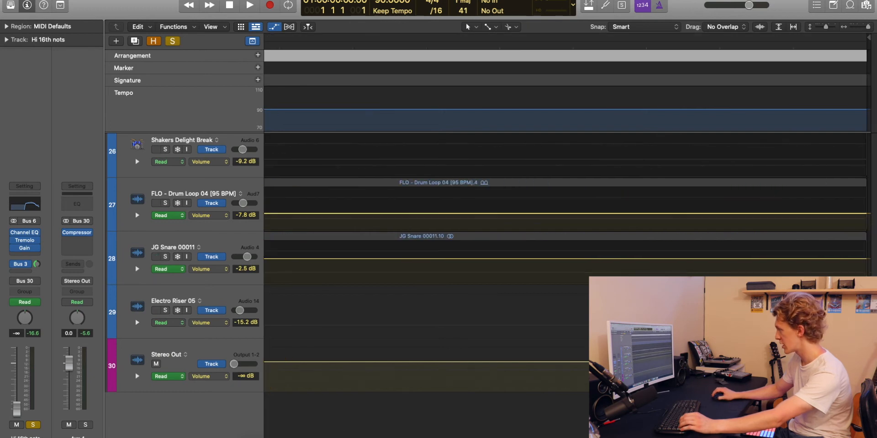
Step: Adjust the Stereo Out volume automation points at the song's end into a near-vertical drop to silence, and fit the whole arrangement in view
left_click_drag(863, 392, 864, 392)
left_click_drag(855, 362, 864, 362)
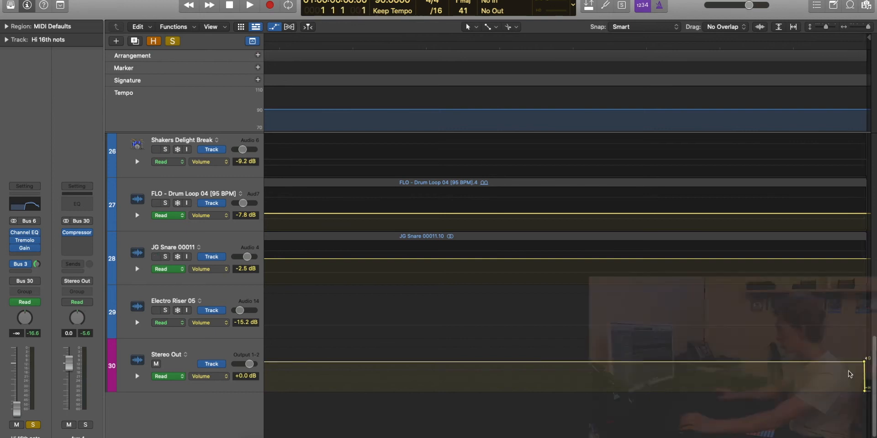
left_click(778, 27)
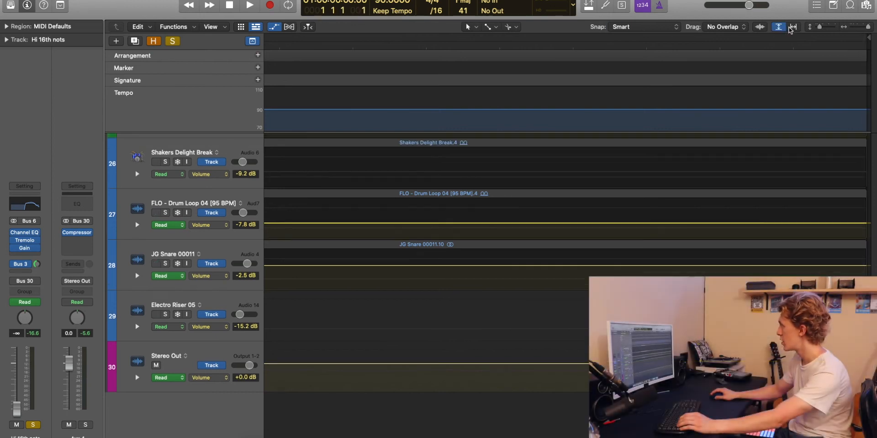
left_click(794, 28)
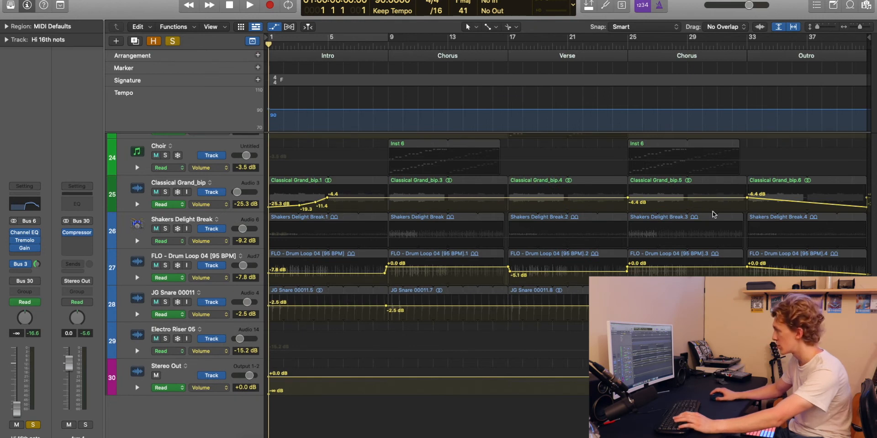
Step: Hide track automation, solo the Melody Plucks, Hi 16th nots and Ambient Plucks stacks, and play them from the Chorus at bar 9
key("a")
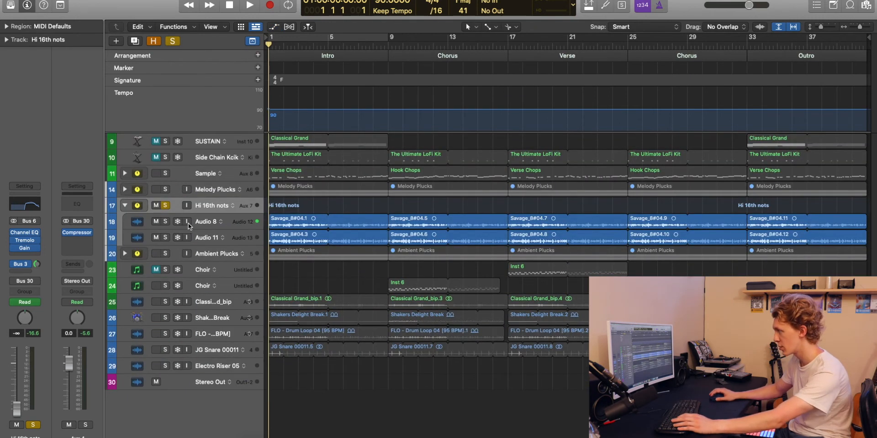
left_click(166, 207)
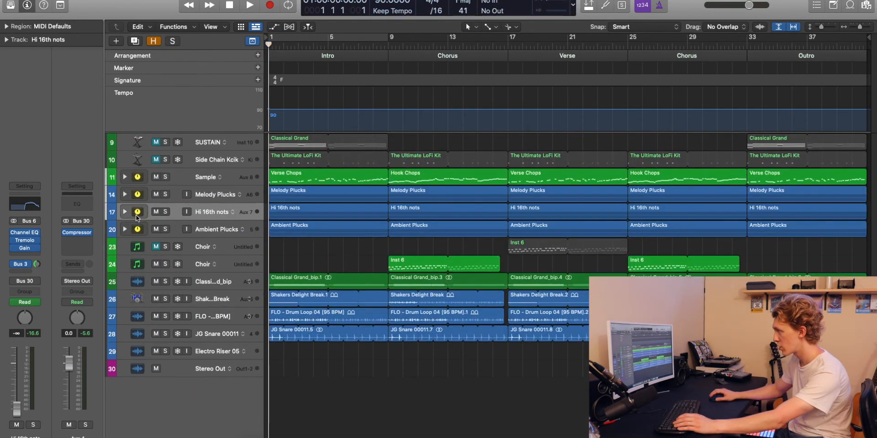
left_click_drag(163, 234, 165, 198)
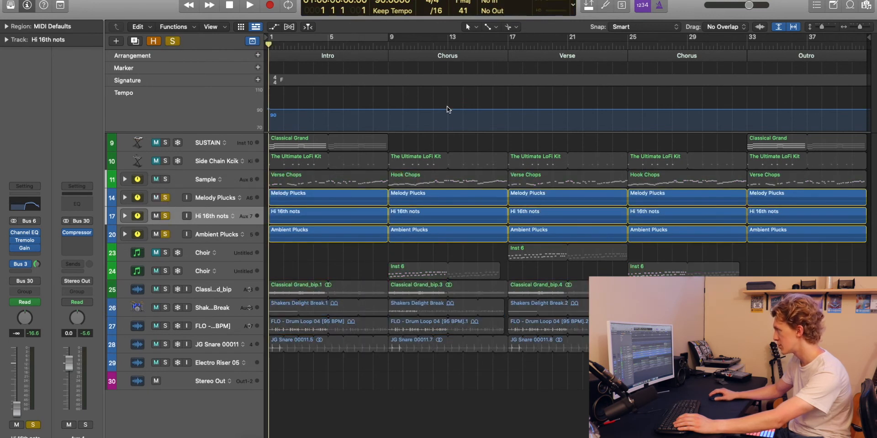
left_click(386, 44)
key("space")
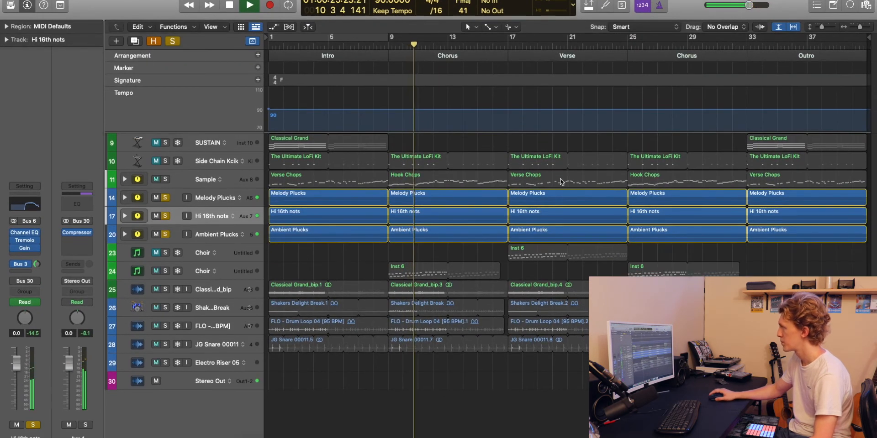
Step: Cycle bars 9 to 17 and add Classical Grand_bip, Choir track 24 and drum tracks 26 to 28 to the solo, stopping after listening
left_click(183, 382)
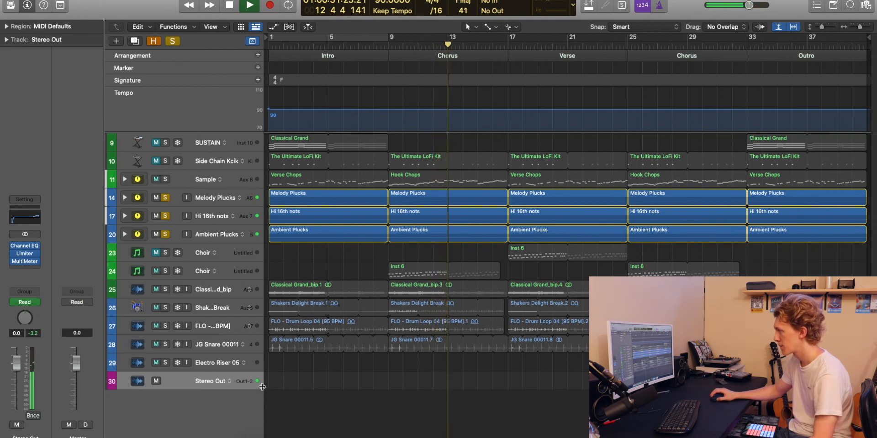
left_click_drag(395, 38, 506, 38)
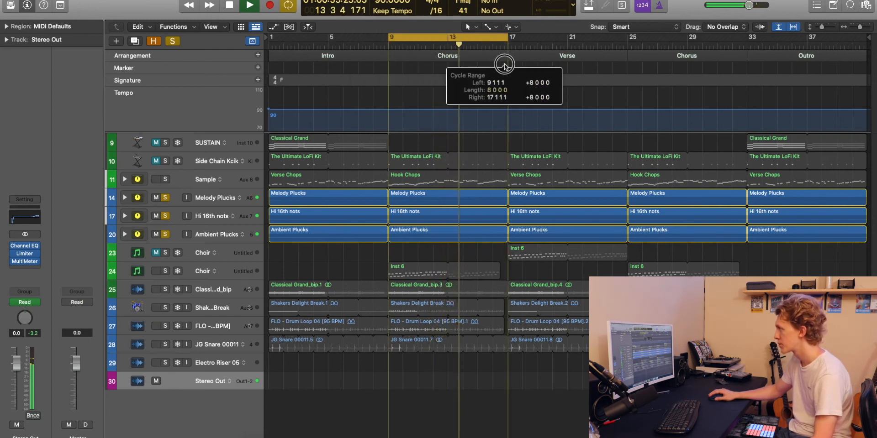
left_click(165, 290)
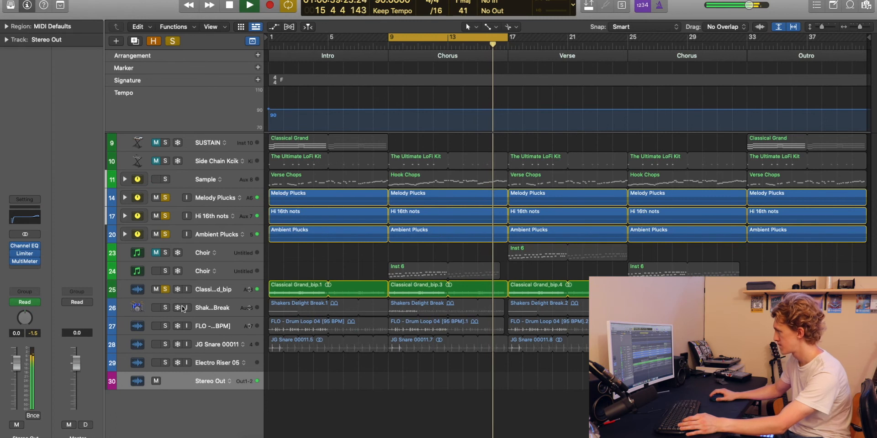
left_click(166, 271)
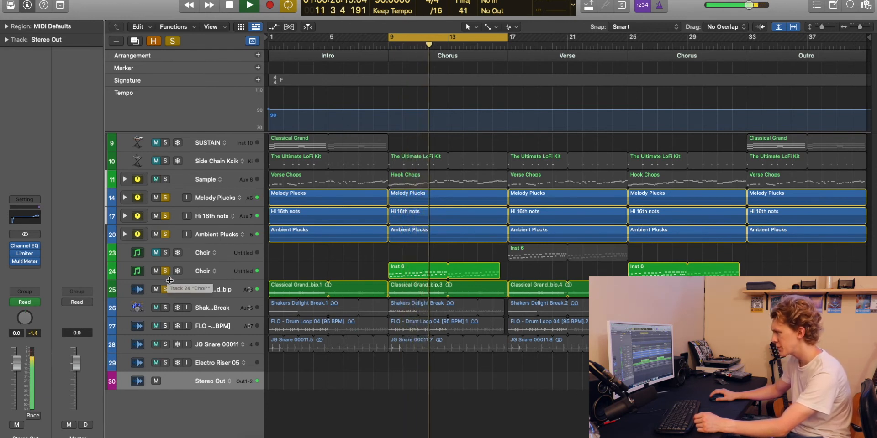
left_click_drag(167, 309, 171, 345)
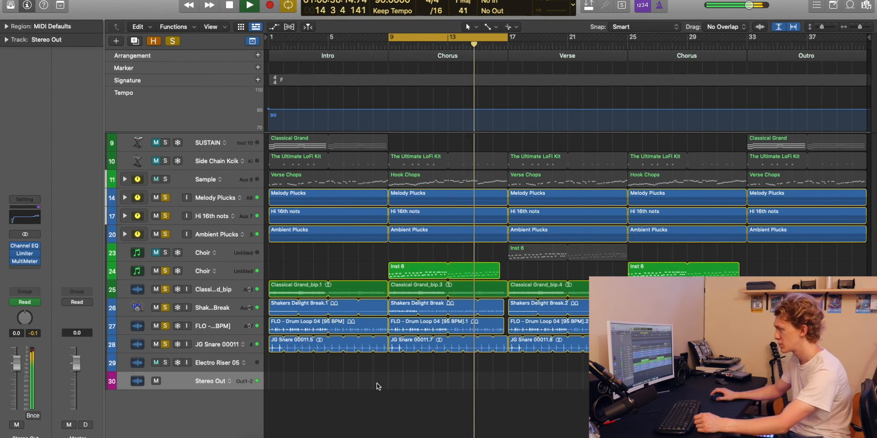
key("space")
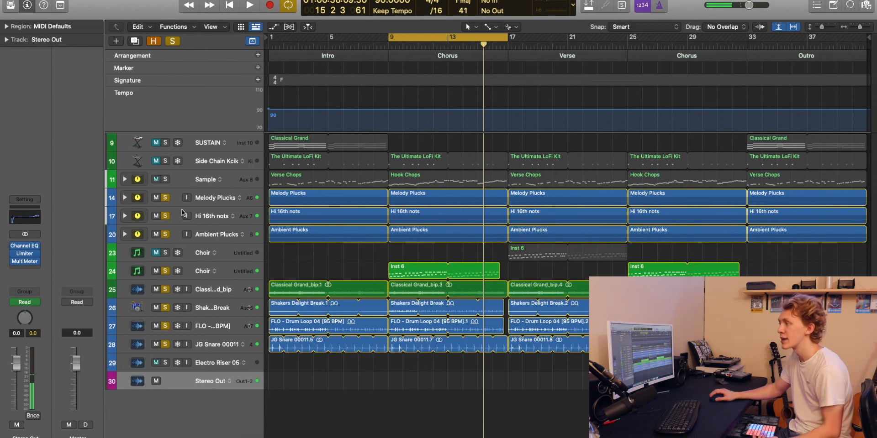
Step: Clear all solos, play the full Chorus including the Sample stack with Stereo Out selected, and turn off the cycle
left_click(175, 181)
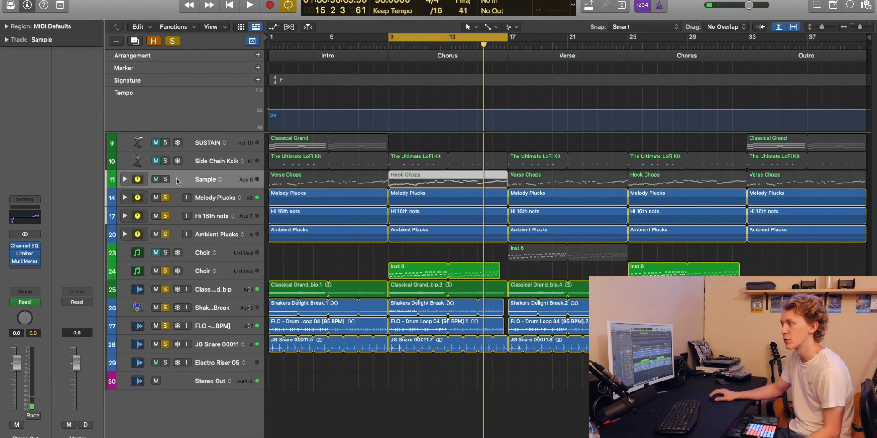
left_click(172, 41)
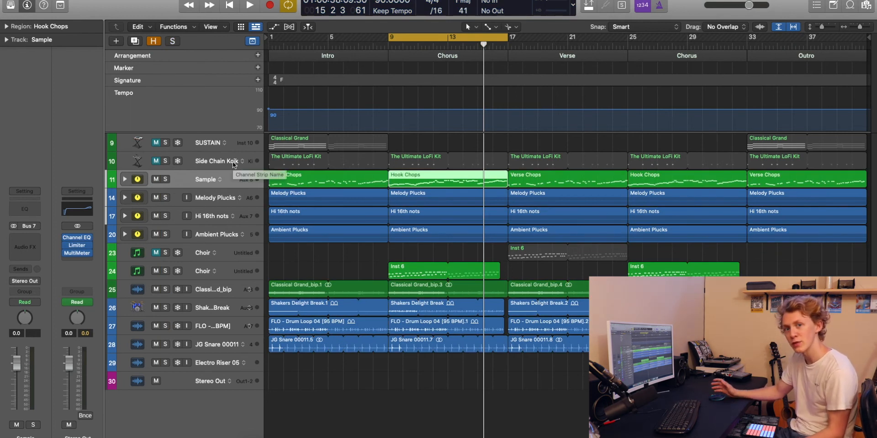
key("space")
left_click(258, 386)
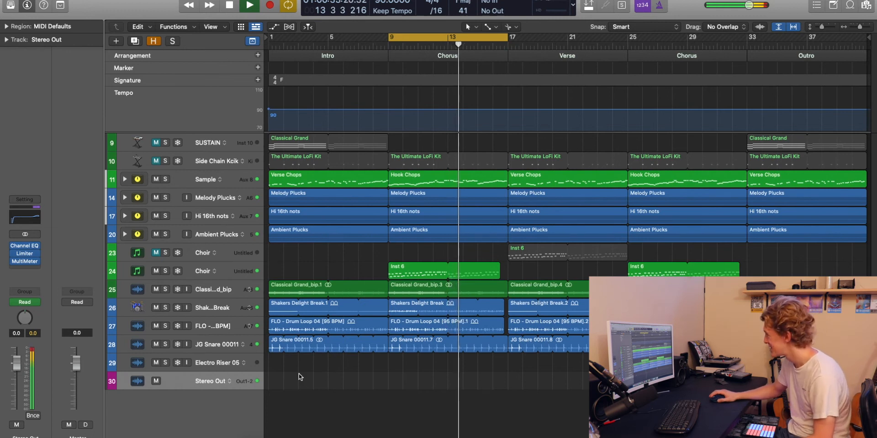
key("c")
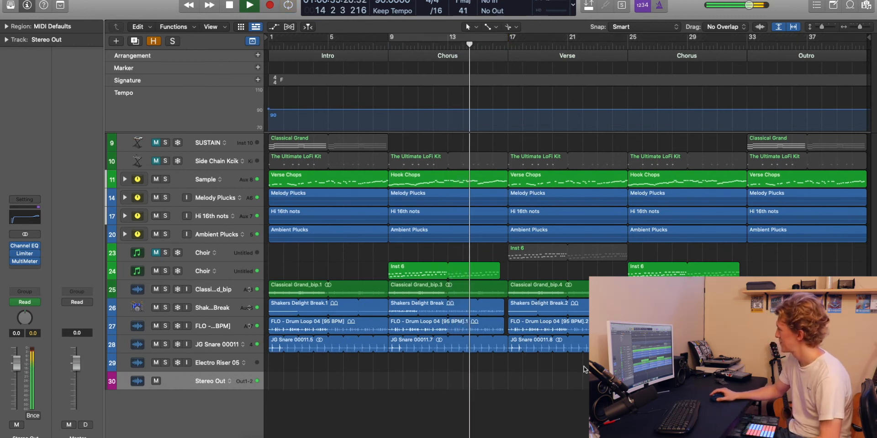
Step: Show track automation and review the volume curves across the stacks during playback, and stop
key("a")
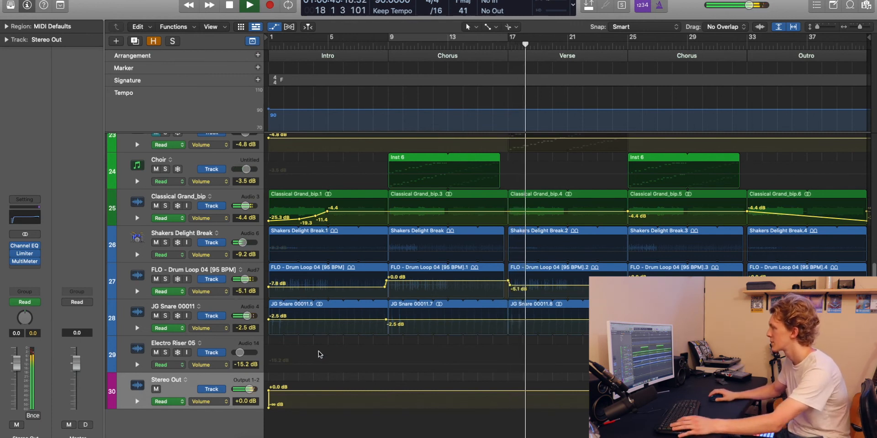
scroll(358, 347, "up", 3)
scroll(359, 346, "up", 8)
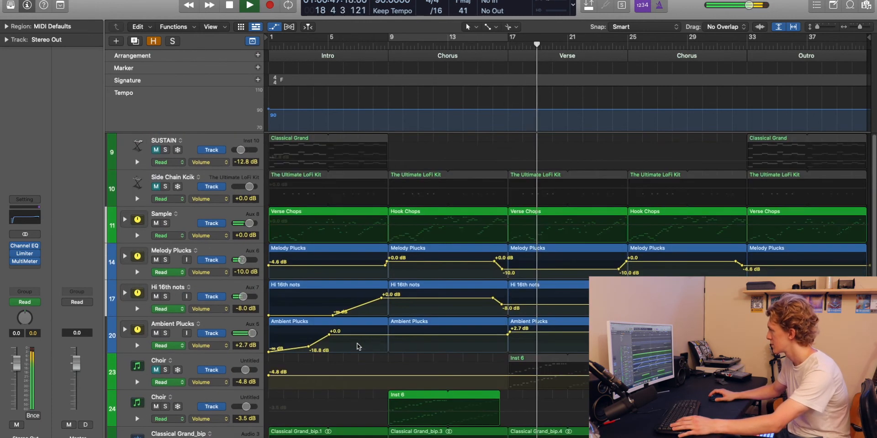
scroll(360, 343, "down", 1)
key("space")
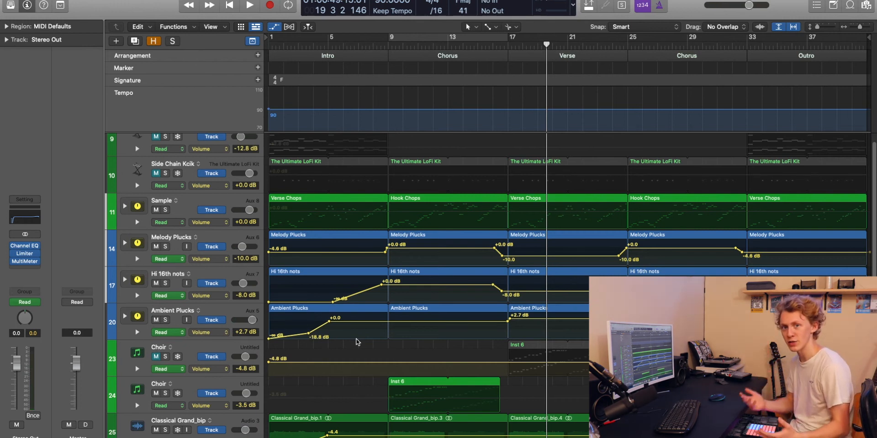
Step: Check the Stereo Out track's automation parameter and open its Channel EQ to inspect the master filter settings
scroll(358, 338, "down", 10)
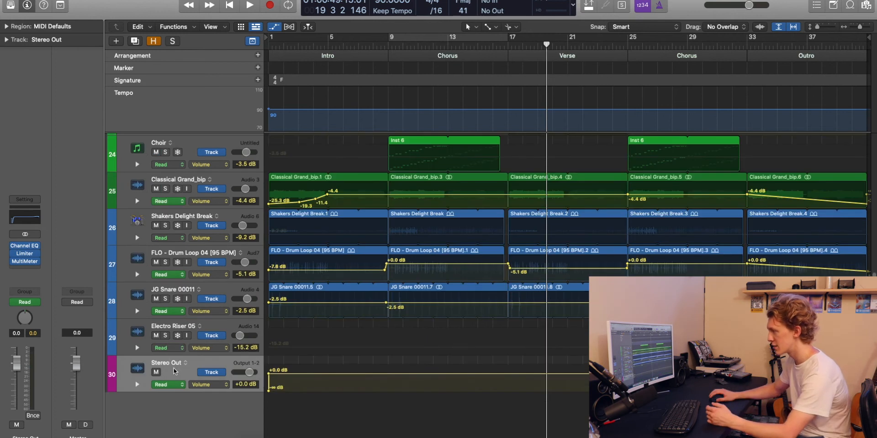
left_click(211, 385)
left_click(224, 389)
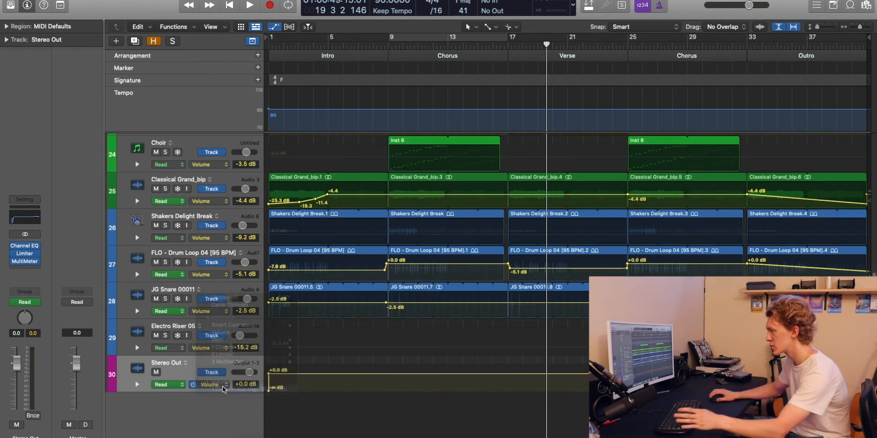
left_click(25, 249)
left_click(25, 248)
left_click(25, 249)
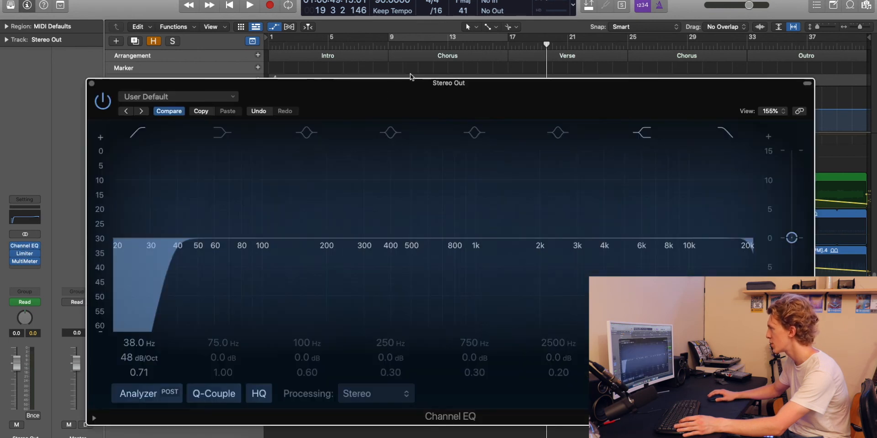
Step: Move the playhead into the Chorus to watch the Stereo Out EQ's high shelf, close the EQ, and check the automation changes around the Chorus boundaries
left_click_drag(429, 48, 402, 57)
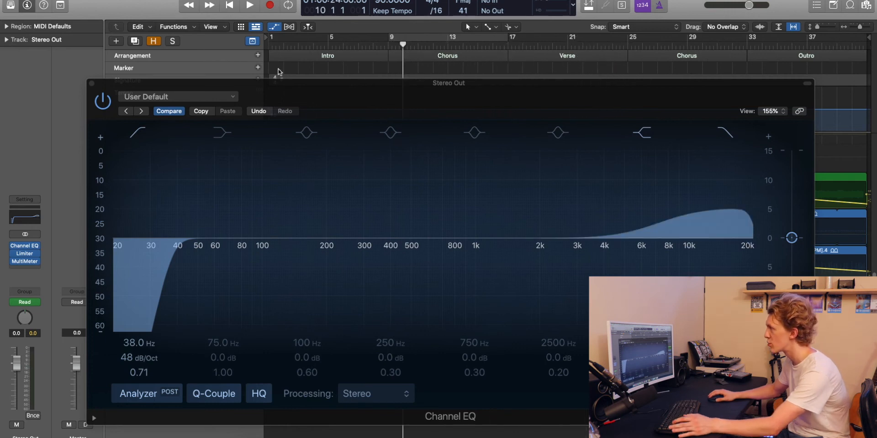
left_click(92, 84)
left_click_drag(392, 45, 382, 50)
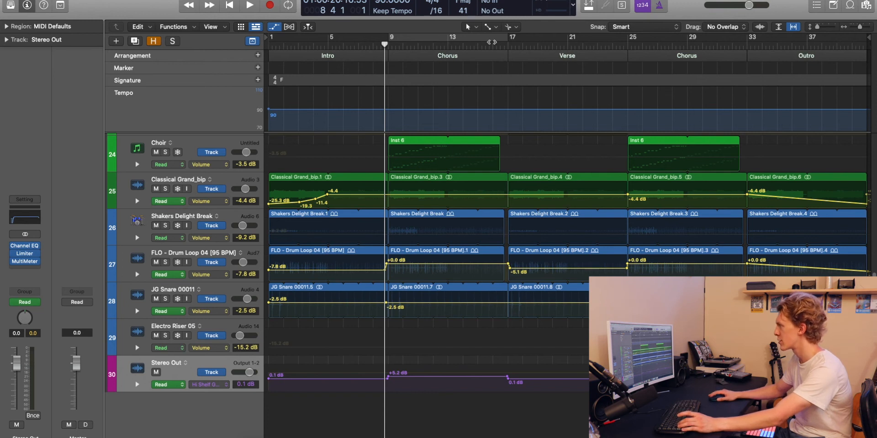
left_click(497, 45)
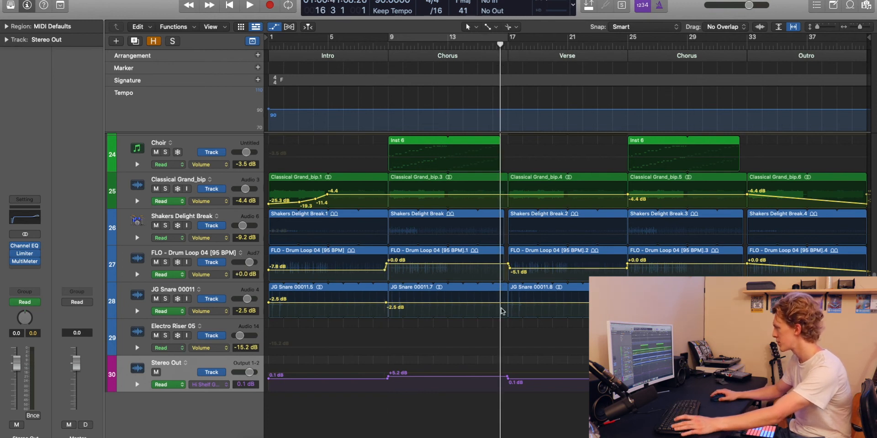
left_click(384, 45)
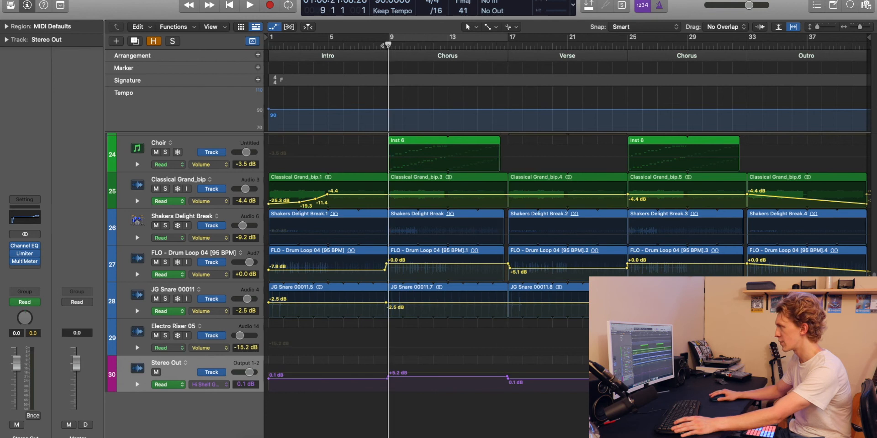
left_click(380, 45)
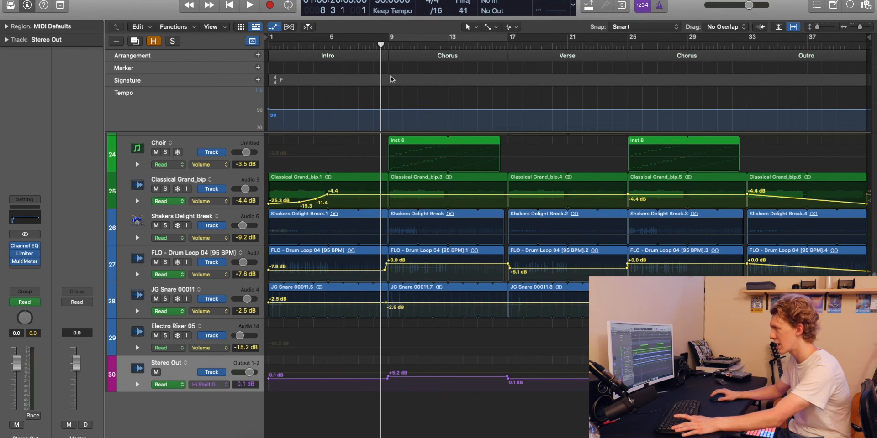
Step: Play from bar 8 with the Stereo Out Channel EQ open, compare the high shelf band on and off, and close the EQ after stopping
left_click(193, 385)
key("space")
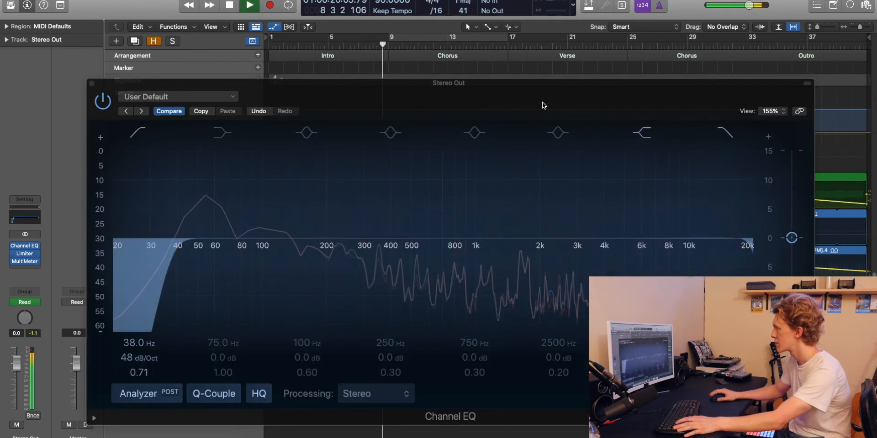
left_click(636, 137)
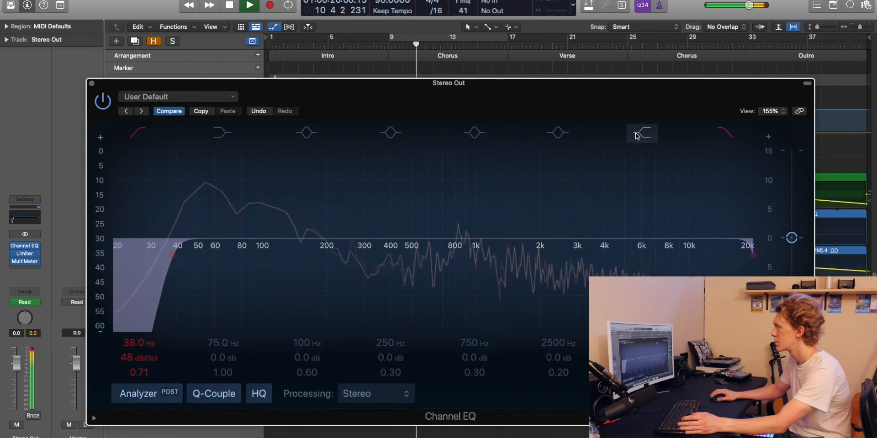
left_click(636, 136)
left_click(637, 136)
left_click(637, 136)
left_click(637, 136)
left_click(637, 136)
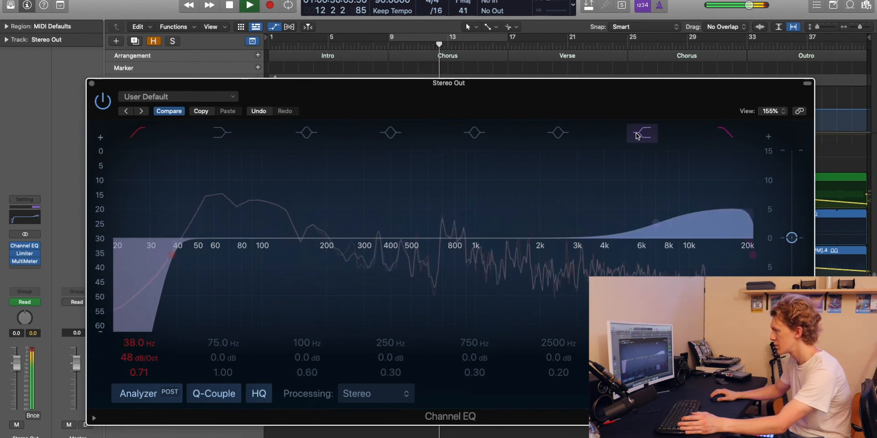
left_click(638, 136)
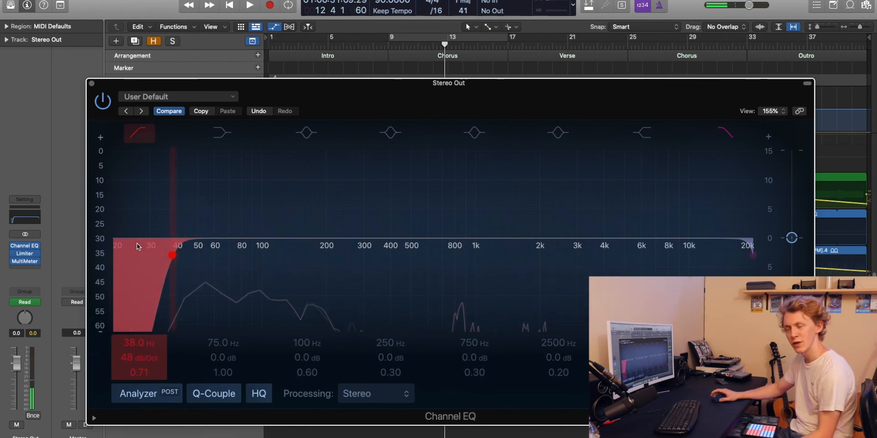
left_click(91, 83)
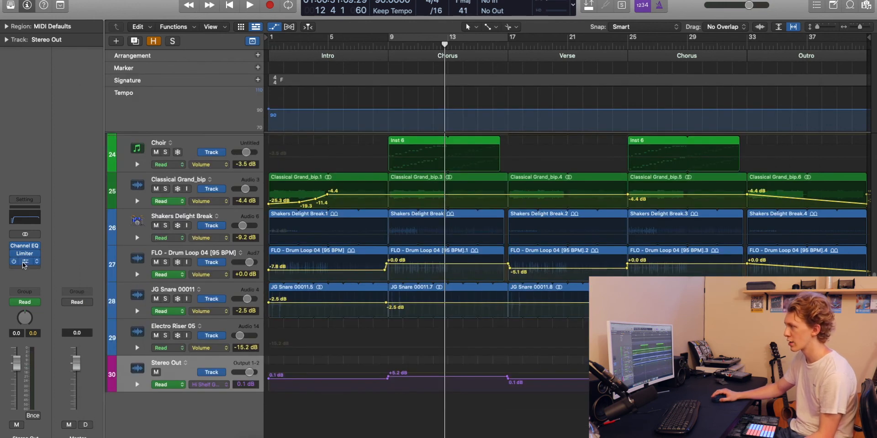
Step: Open the Stereo Out MultiMeter, play the Chorus from bar 9 to examine levels and spectrum, and close the meter after stopping
left_click(24, 265)
left_click(394, 48)
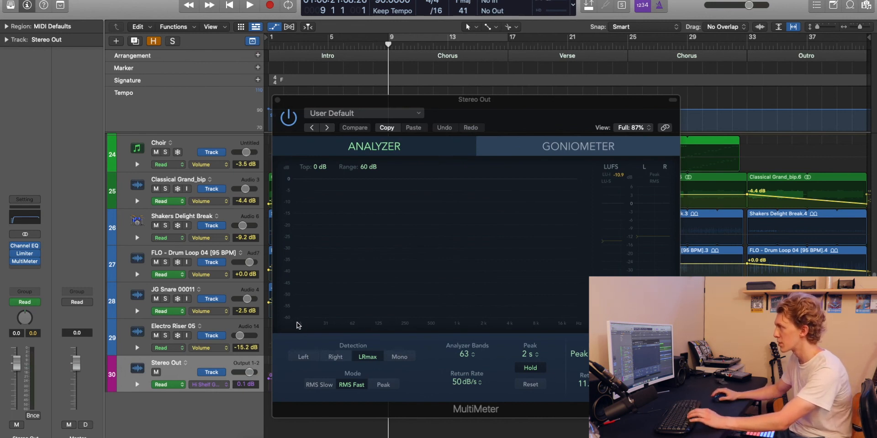
key("space")
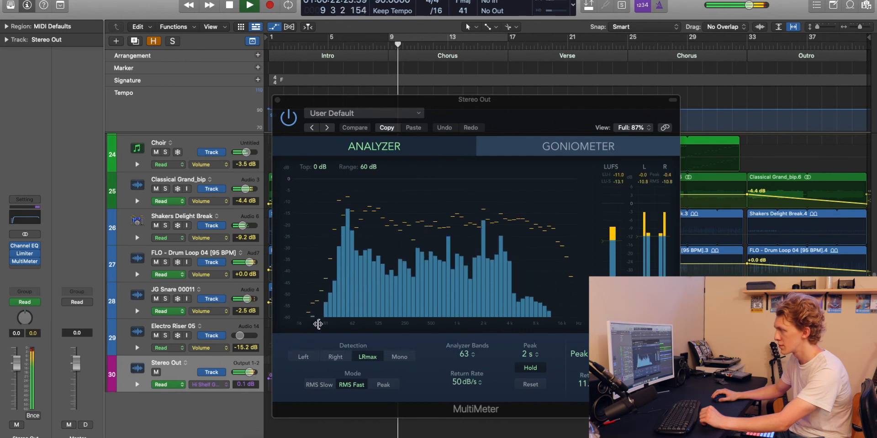
key("space")
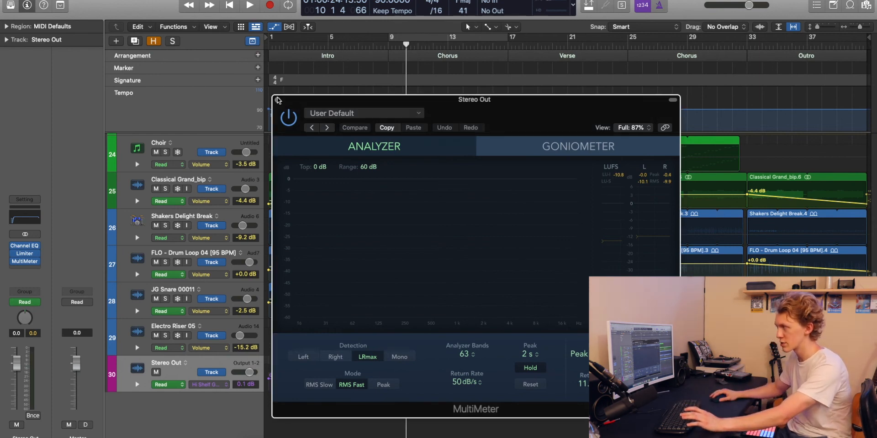
left_click(277, 99)
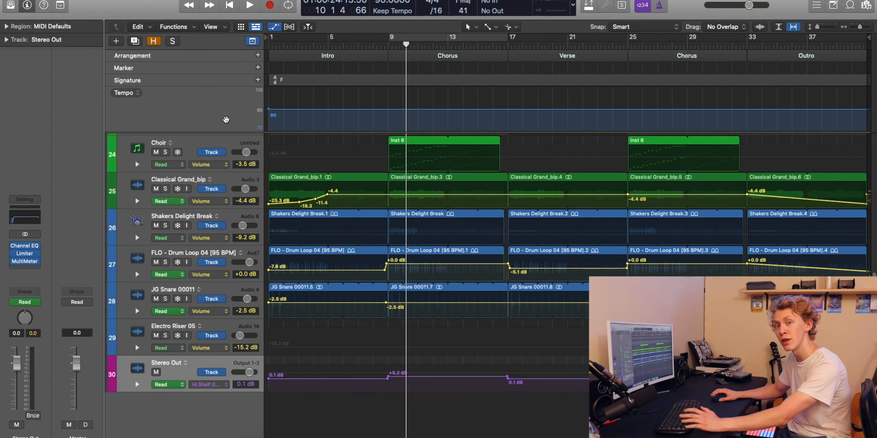
Step: Reopen the Stereo Out MultiMeter, set its peak hold to infinite, examine the Chorus frequency peaks during playback, and close it
left_click(32, 262)
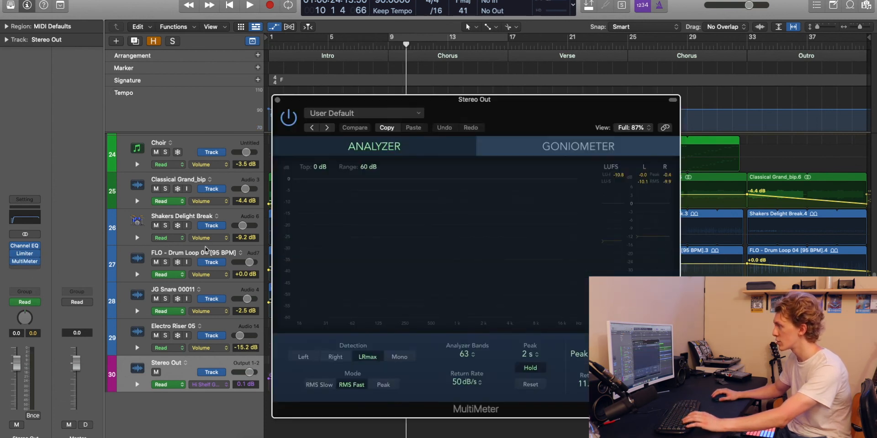
key("space")
key("space")
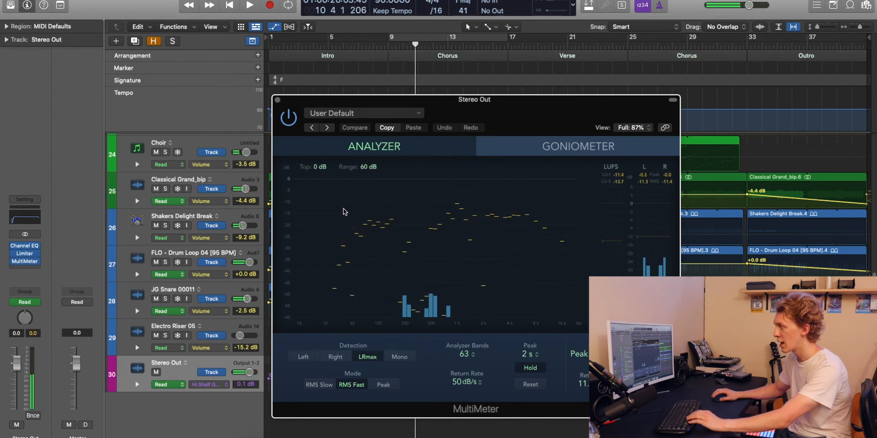
left_click(530, 358)
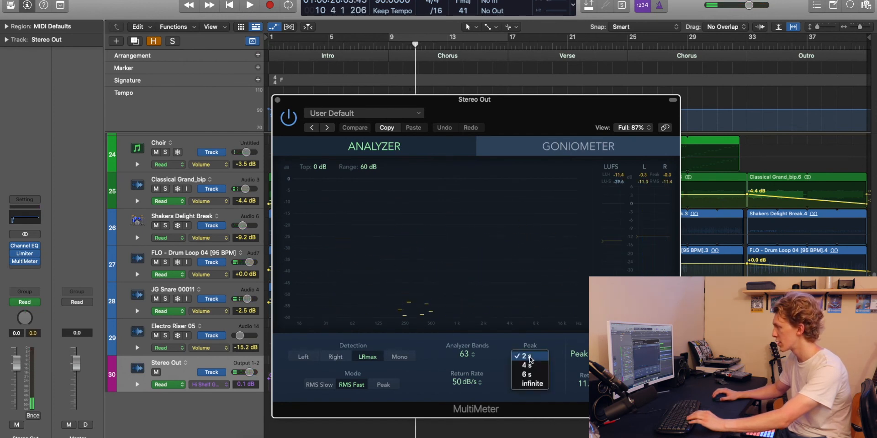
left_click(530, 385)
key("space")
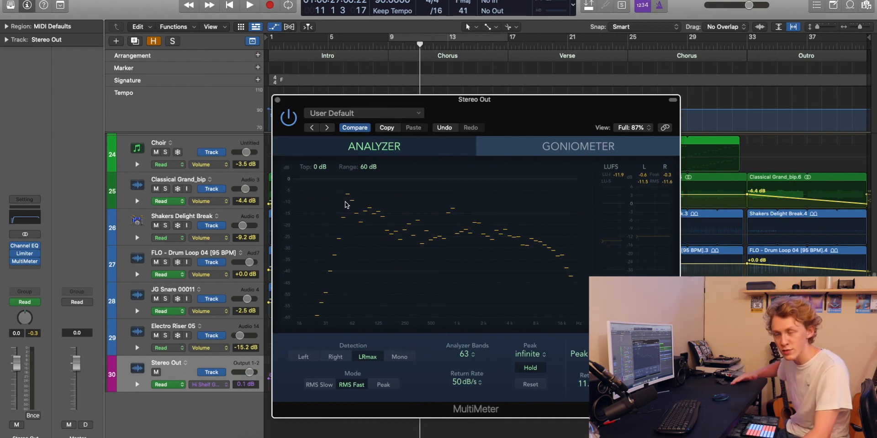
left_click(277, 100)
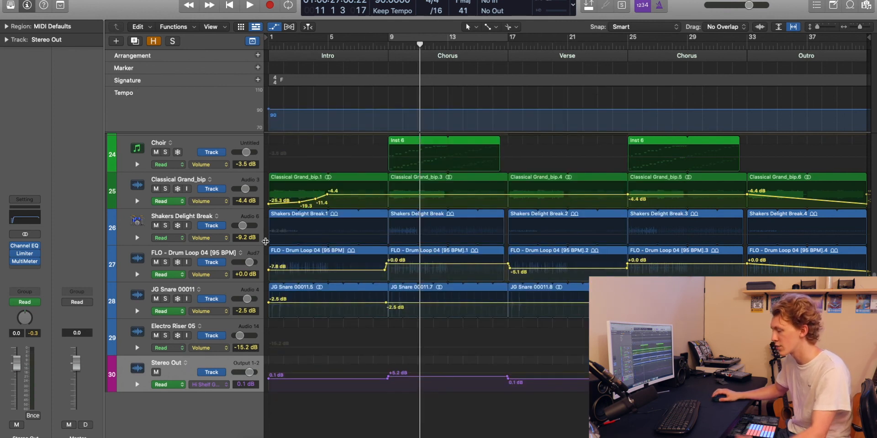
Step: Hide the track automation and global tracks, and set the cycle range across the whole arrangement from Intro to Outro
key("a")
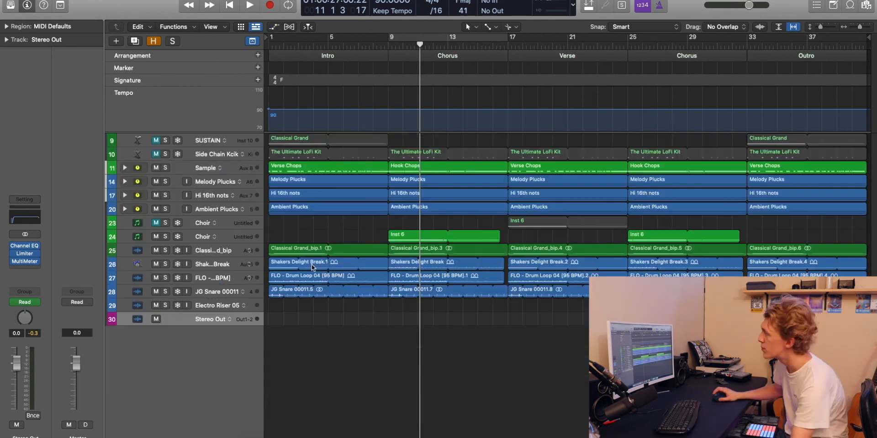
left_click(252, 42)
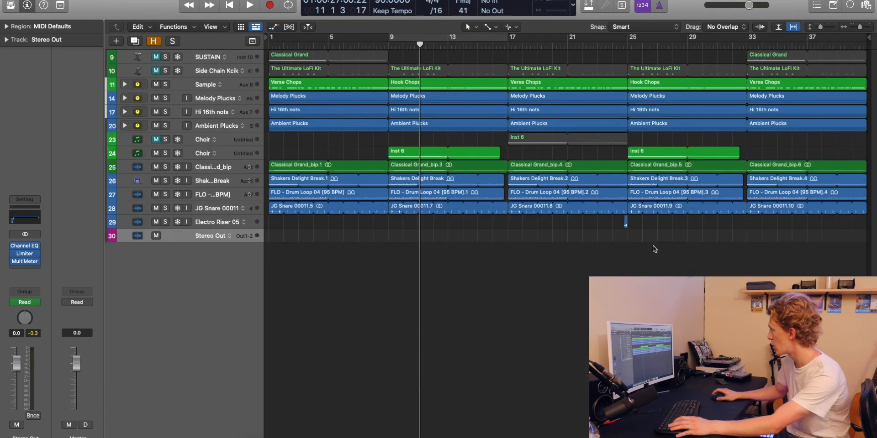
left_click_drag(866, 38, 269, 39)
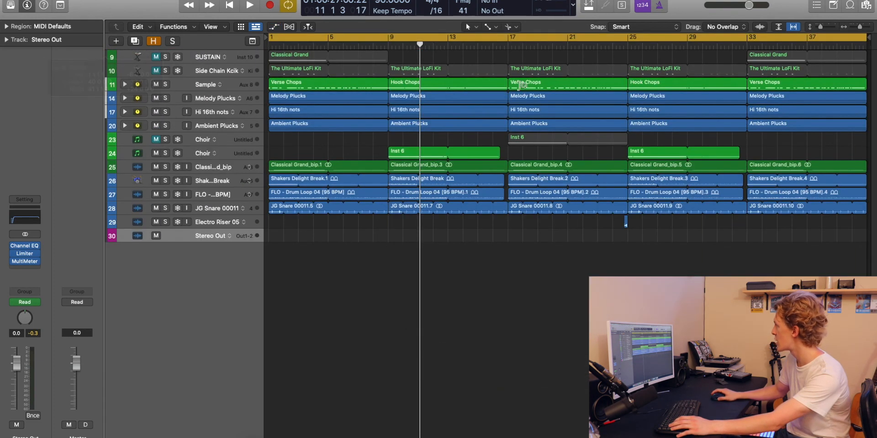
left_click(253, 41)
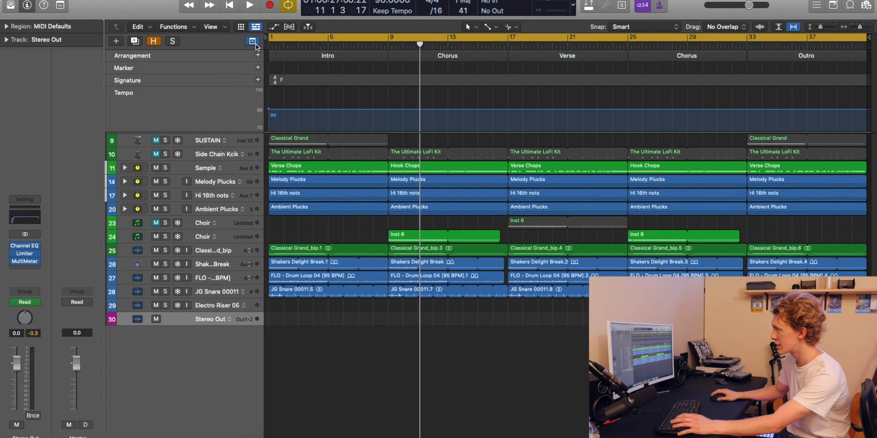
left_click(253, 41)
Step: Fit the track heights vertically to the window with automatic zoom, and select the Stereo Out track
left_click(211, 83)
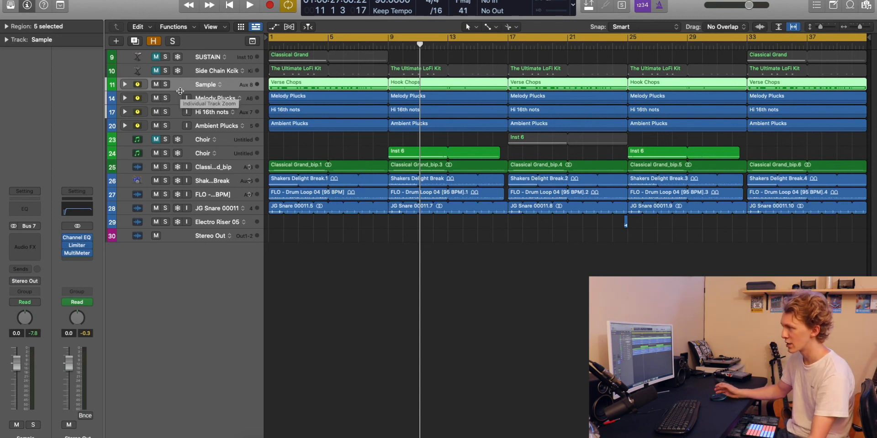
left_click(777, 26)
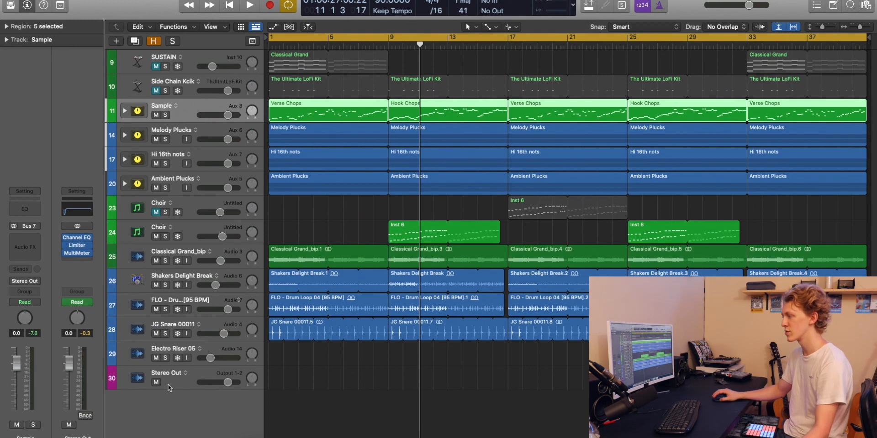
left_click(169, 388)
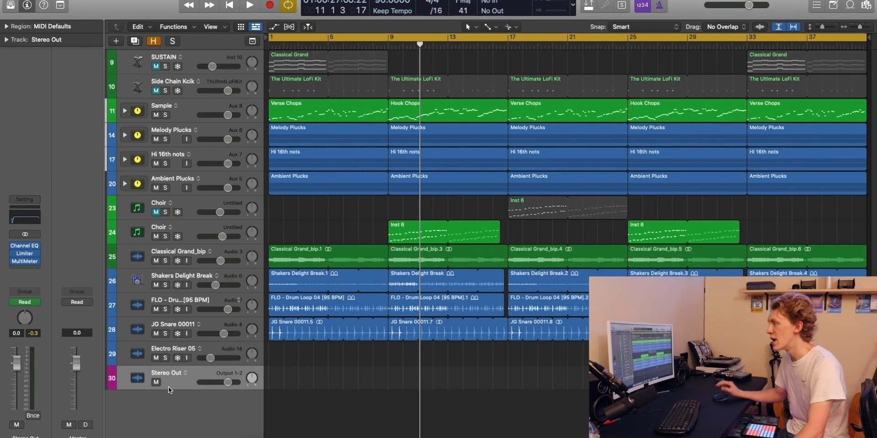
Step: Select the Sample stack and the Melody Plucks stack in turn, and check Melody Plucks' output routing, keeping Bus 30 → Aux 4
left_click(185, 116)
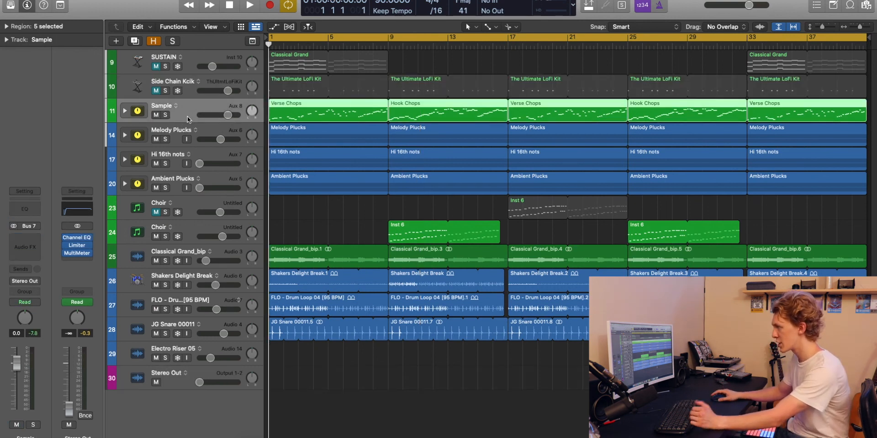
left_click(175, 143)
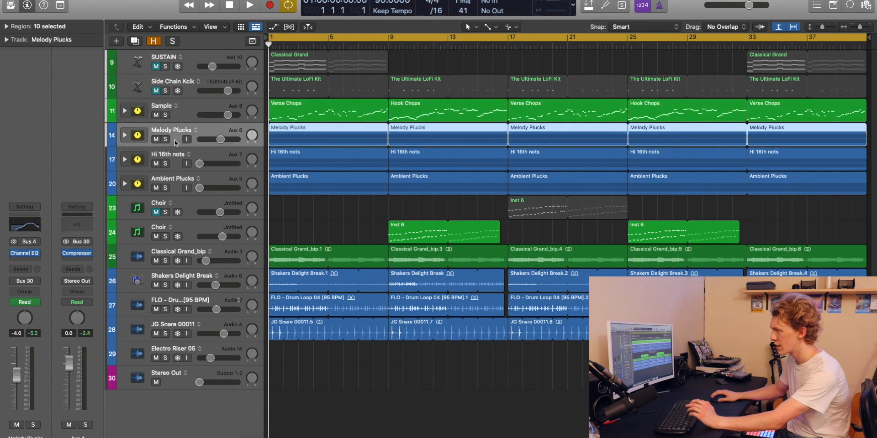
left_click(19, 285)
mouse_move(27, 315)
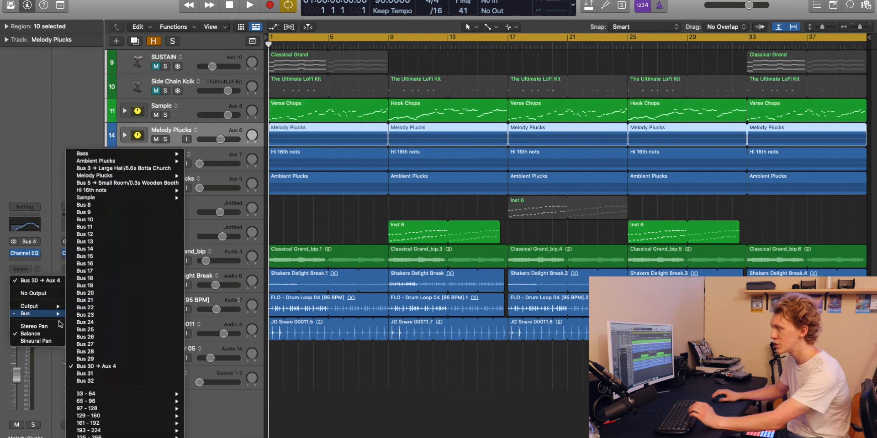
left_click(139, 369)
Step: Select the Hi 16th nots stack and check its output routing, keeping Bus 30 → Aux 4
key("Down")
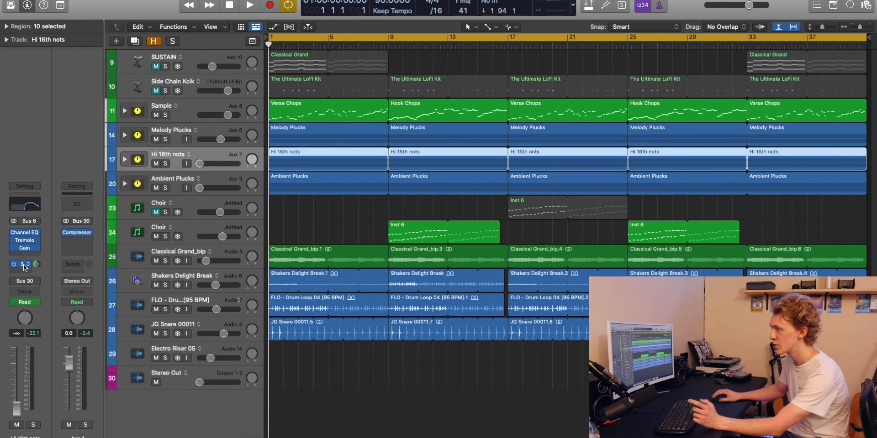
left_click(25, 281)
mouse_move(64, 309)
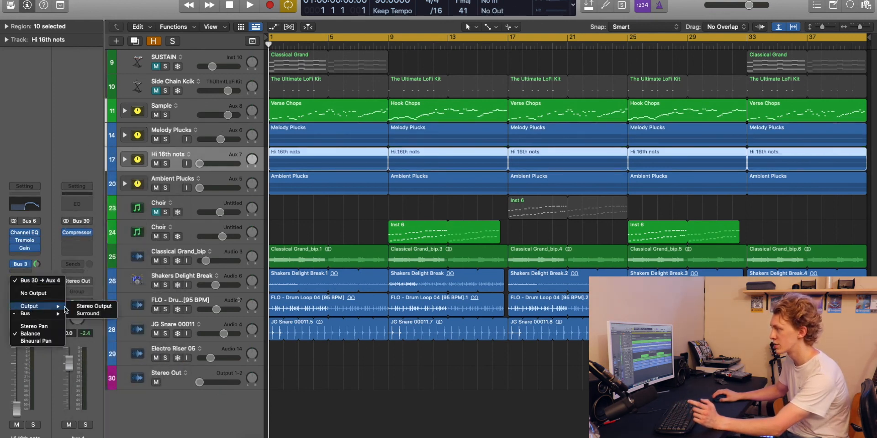
left_click(104, 367)
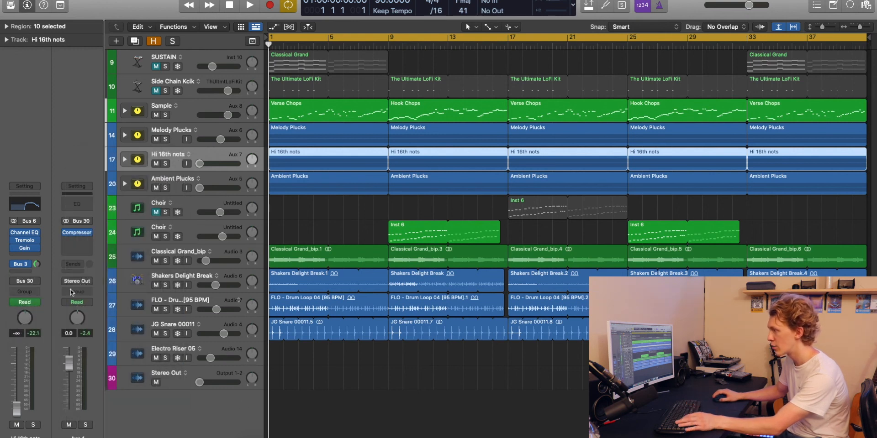
Step: Inspect the Aux 4 Compressor's side-chain source, select the muted side-chain kick track that feeds it, and close the Compressor
left_click(77, 232)
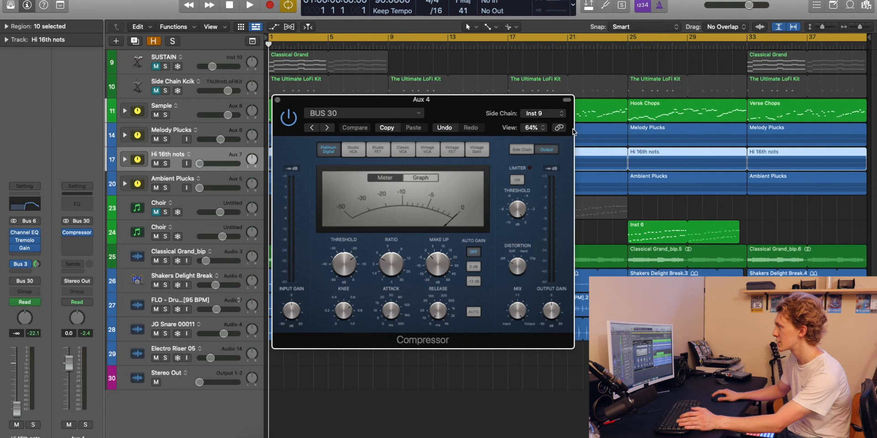
left_click(190, 83)
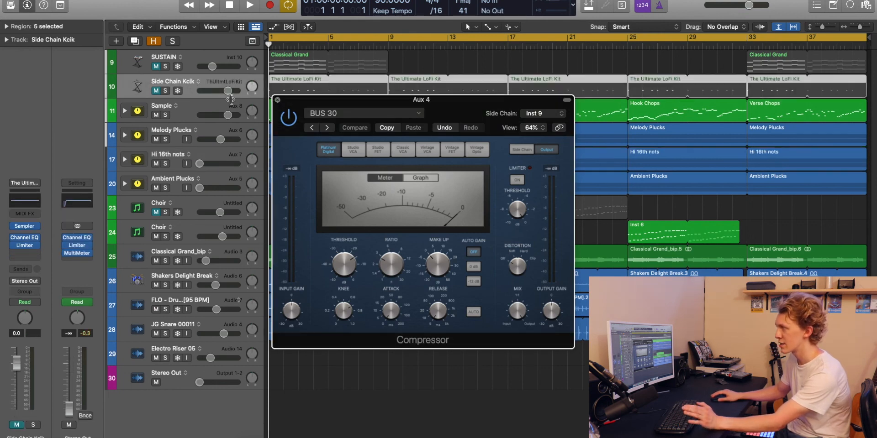
left_click(277, 100)
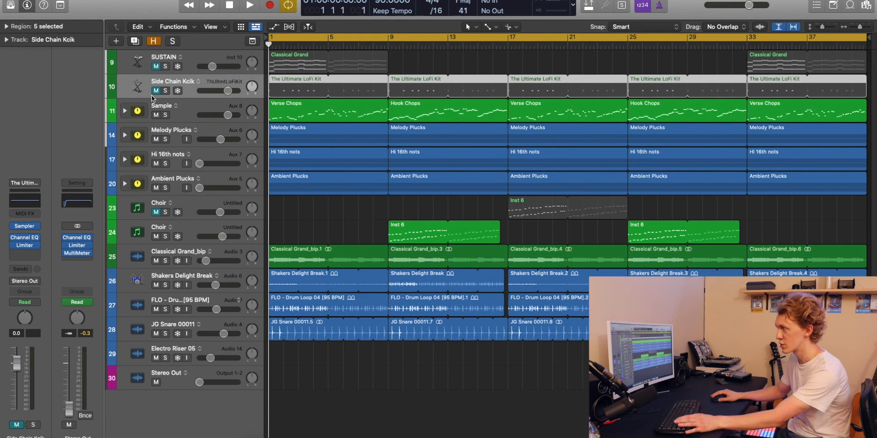
Step: Select the Hi 16th nots stack and play the opening bars to hear the plucks against the side-chain kick pattern, stopping playback in bar 1
left_click(172, 166)
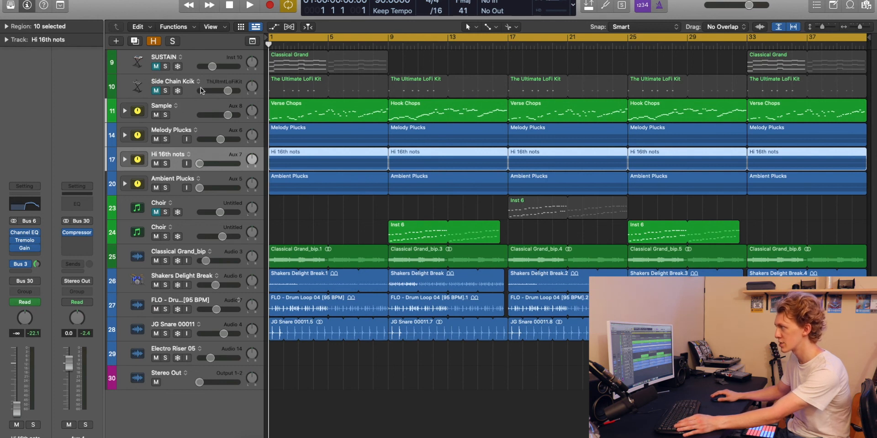
scroll(318, 83, "up", 2)
scroll(320, 87, "up", 3)
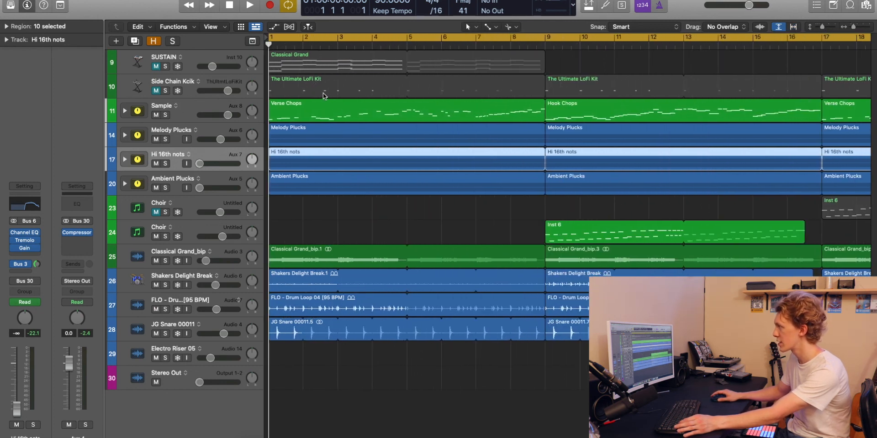
key("space")
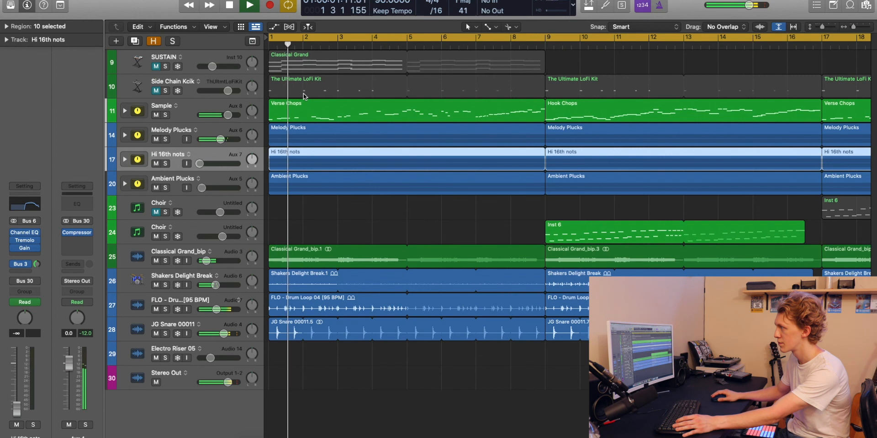
key("space")
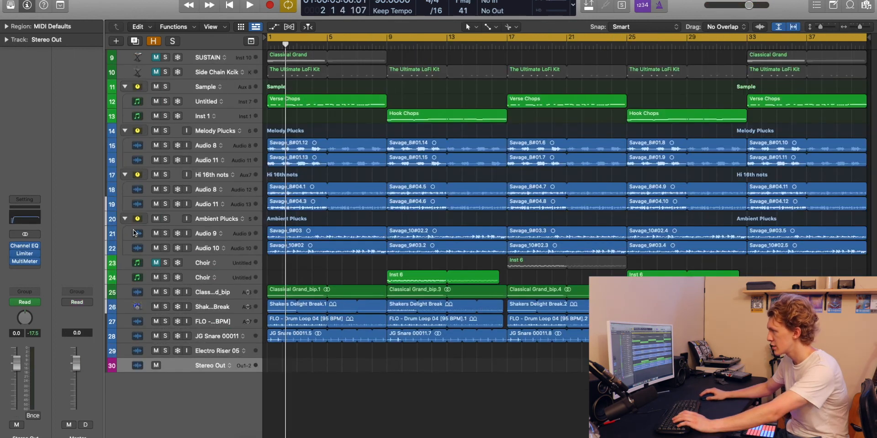
Step: Collapse the Ambient Plucks, Hi 16th nots, Melody Plucks and Sample track stacks, and select the Stereo Out track
left_click(125, 213)
left_click(125, 194)
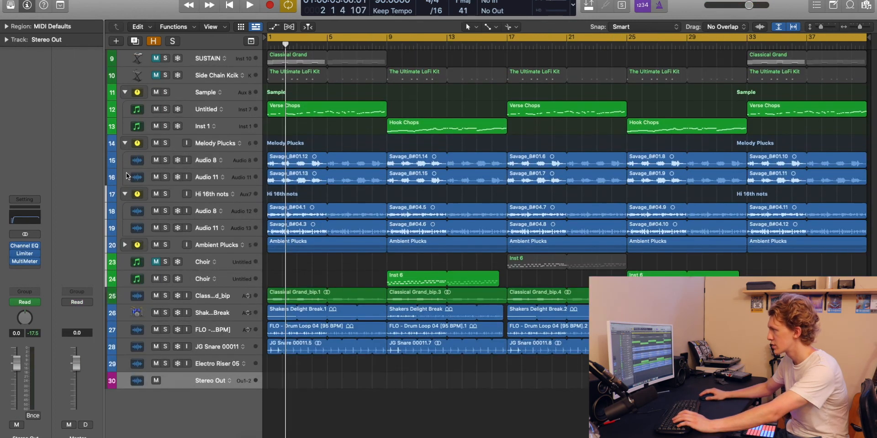
left_click(126, 179)
left_click(125, 195)
left_click(125, 143)
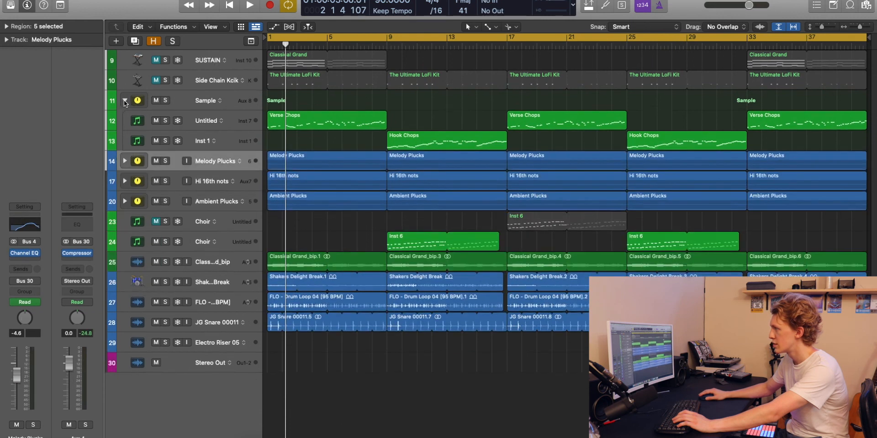
left_click(125, 93)
left_click(181, 381)
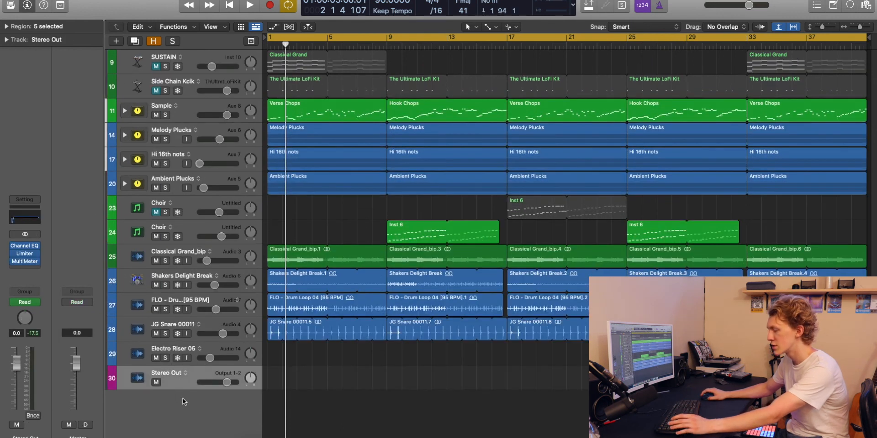